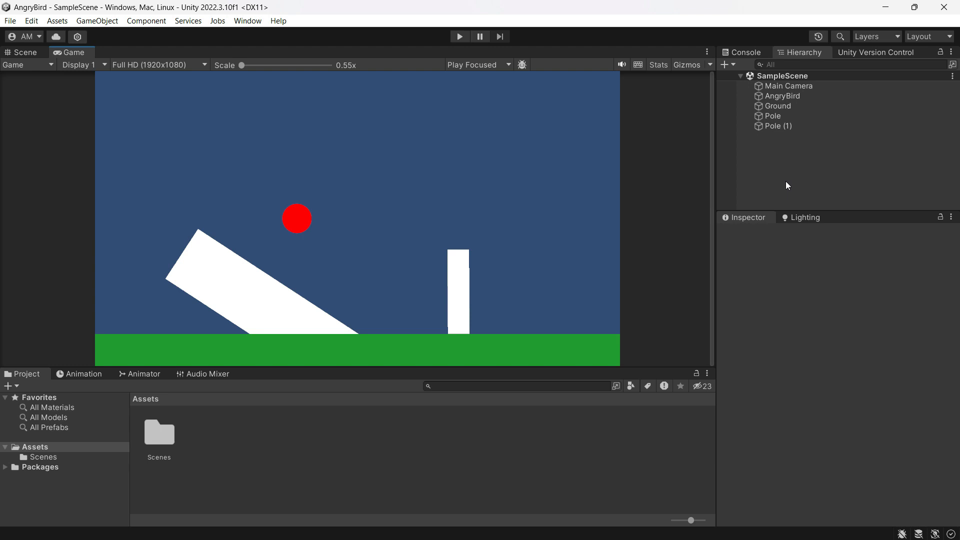
# - Run the finished scene in play mode to watch the ball and poles interact, and stop it
pyautogui.click(459, 37)
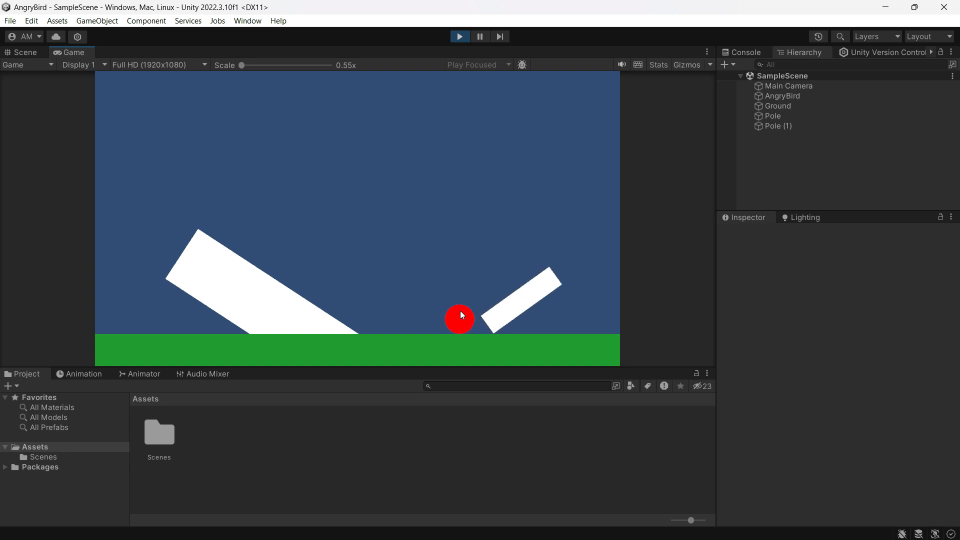
pyautogui.click(459, 36)
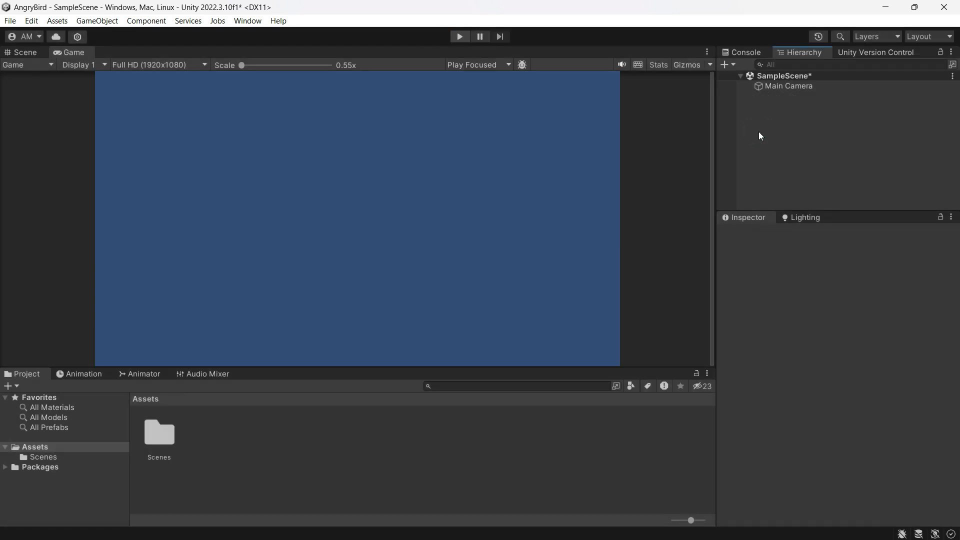
# - Add a 2D physics Dynamic Sprite to the scene and name it AngryBird
pyautogui.rightClick(788, 130)
pyautogui.moveTo(850, 306)
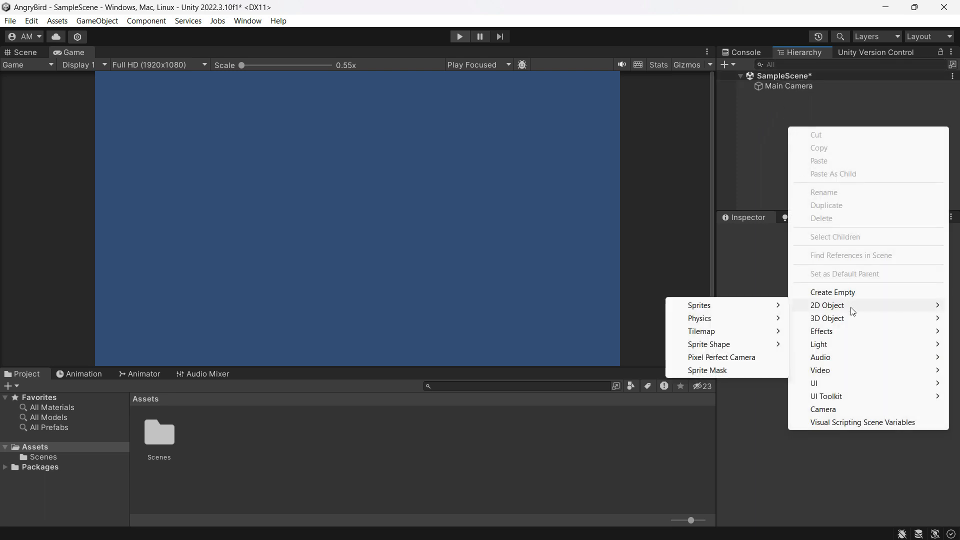
pyautogui.moveTo(760, 324)
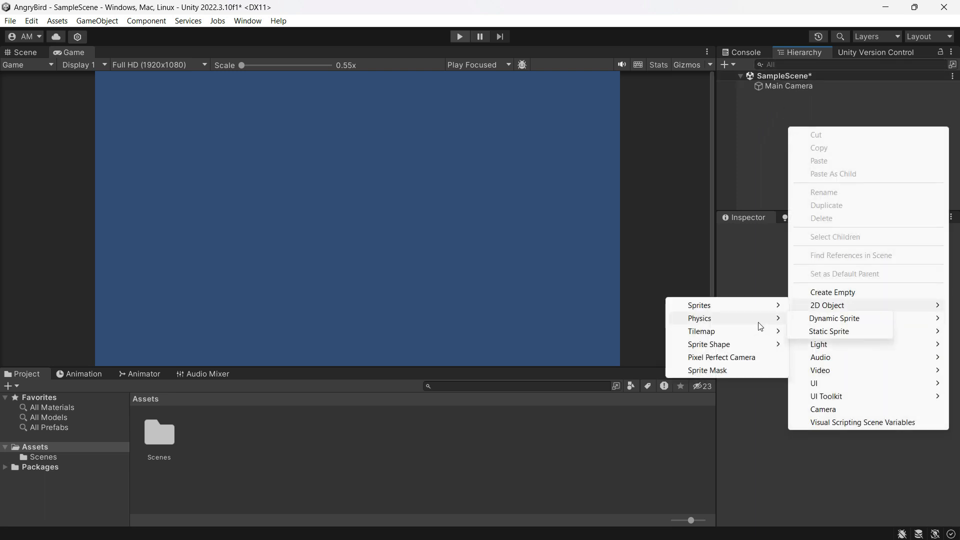
pyautogui.click(834, 322)
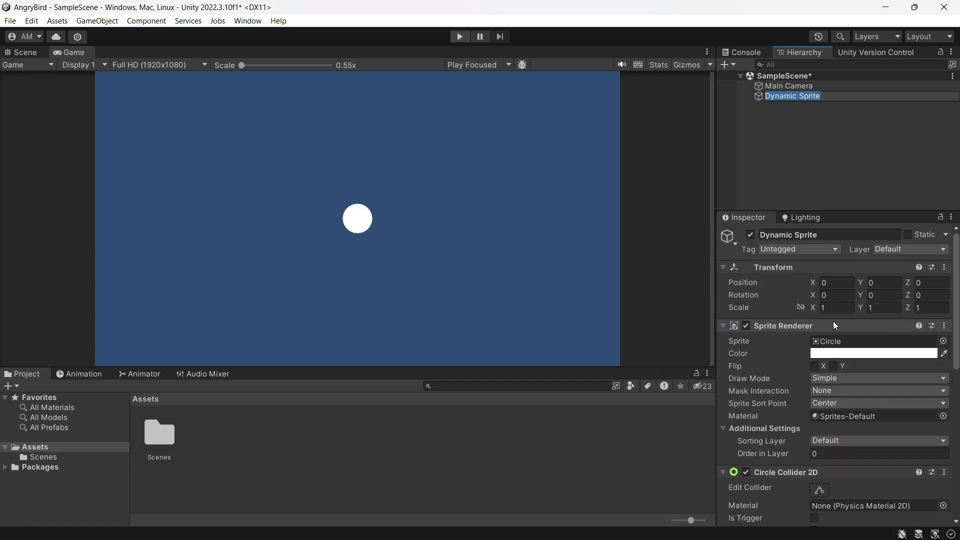
pyautogui.write('Angr')
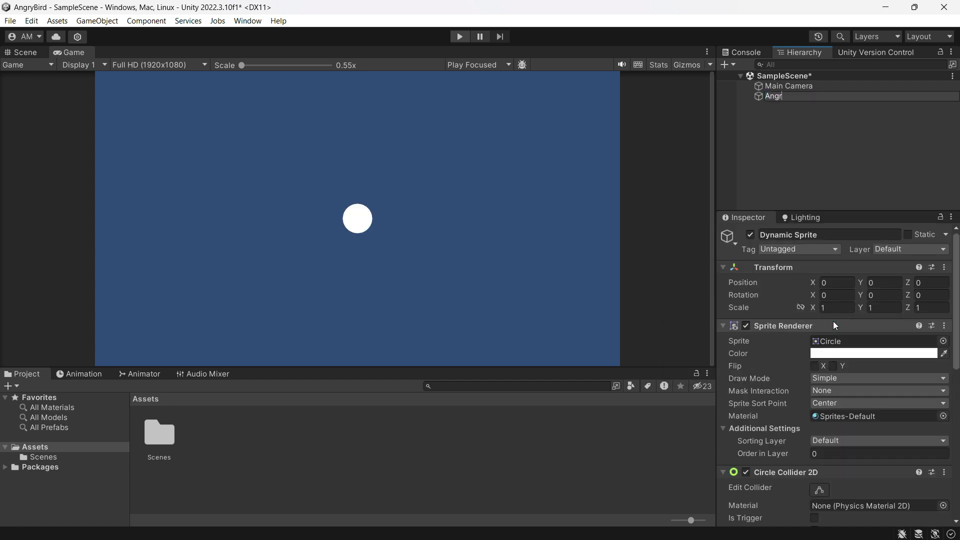
pyautogui.write('yBird')
pyautogui.press('Return')
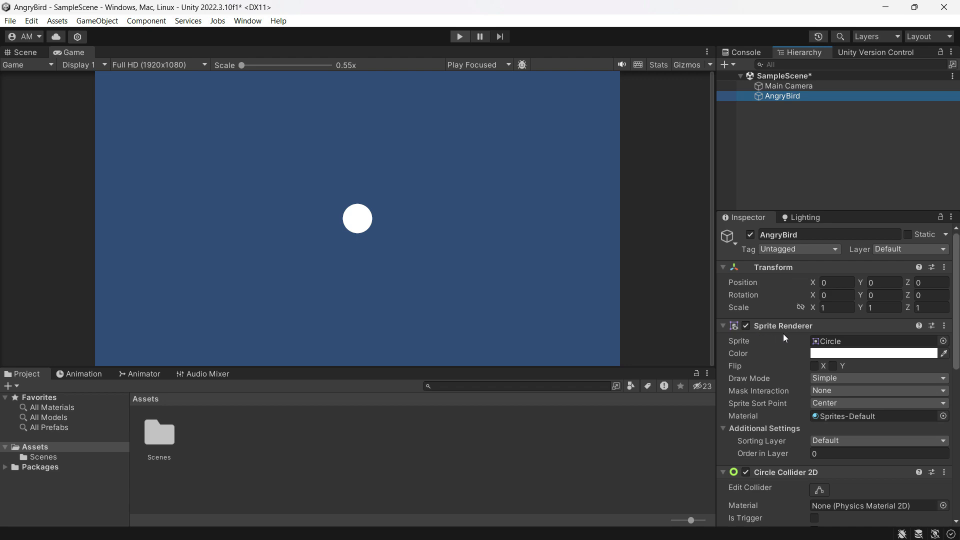
# - Set the AngryBird sprite's color to bright red, FB0D0D
pyautogui.scroll(-3, 782, 338)
pyautogui.scroll(-3, 773, 373)
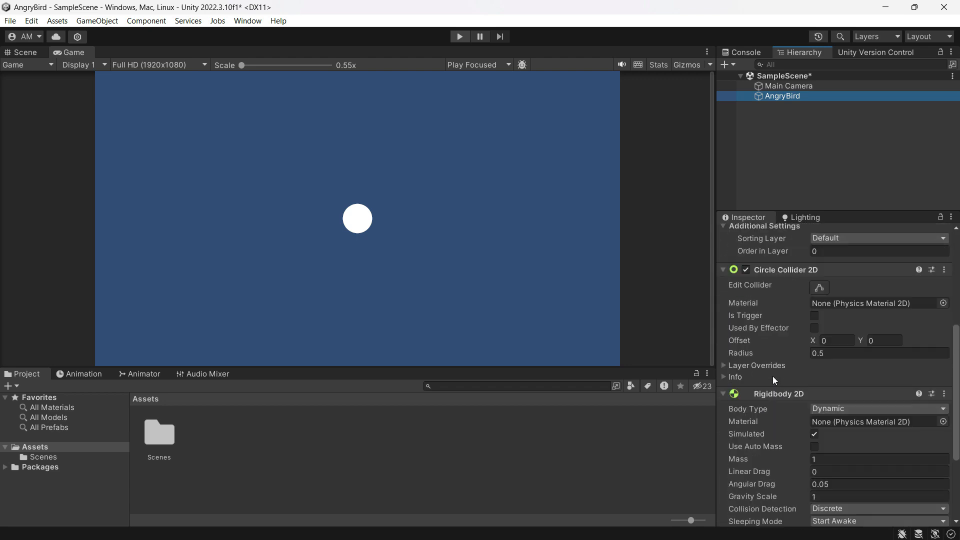
pyautogui.scroll(-3, 769, 390)
pyautogui.scroll(3, 764, 404)
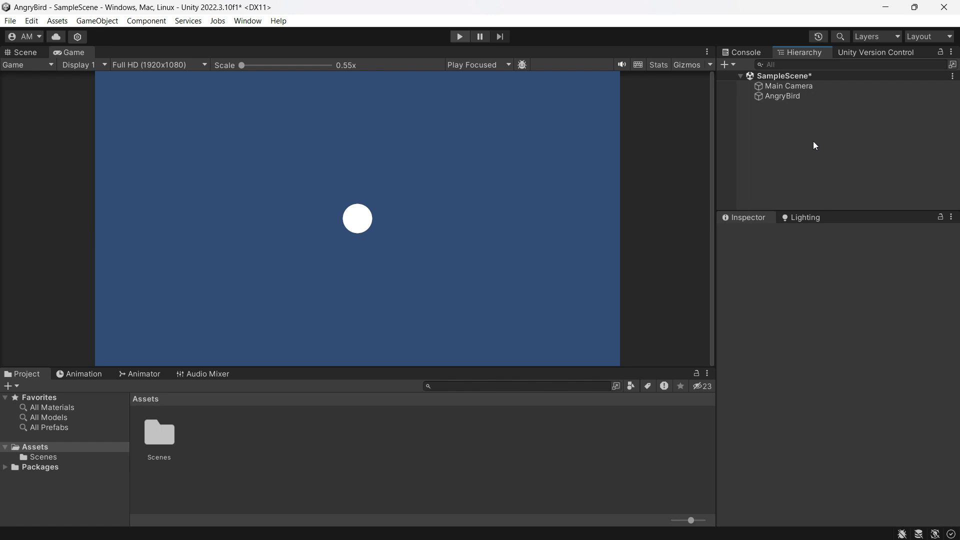
pyautogui.click(813, 97)
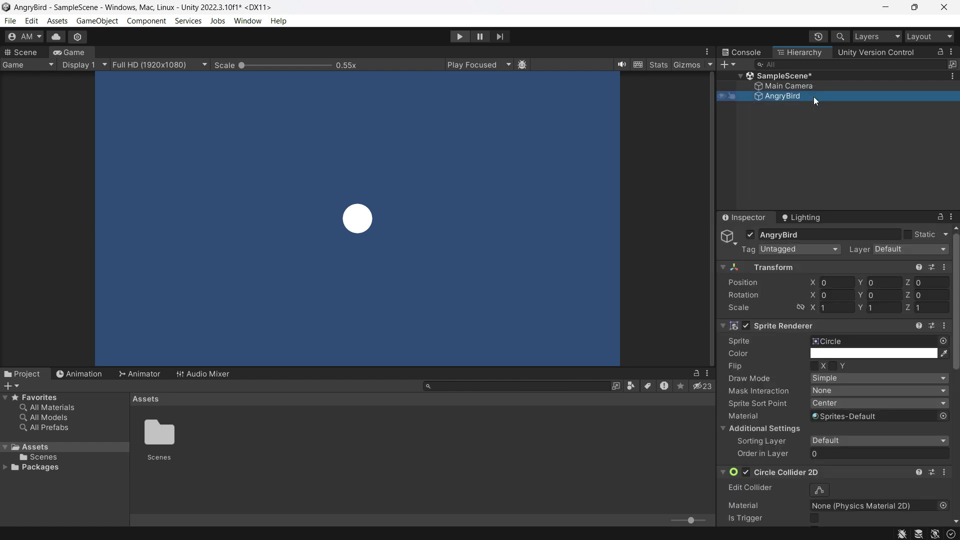
pyautogui.scroll(-2, 799, 359)
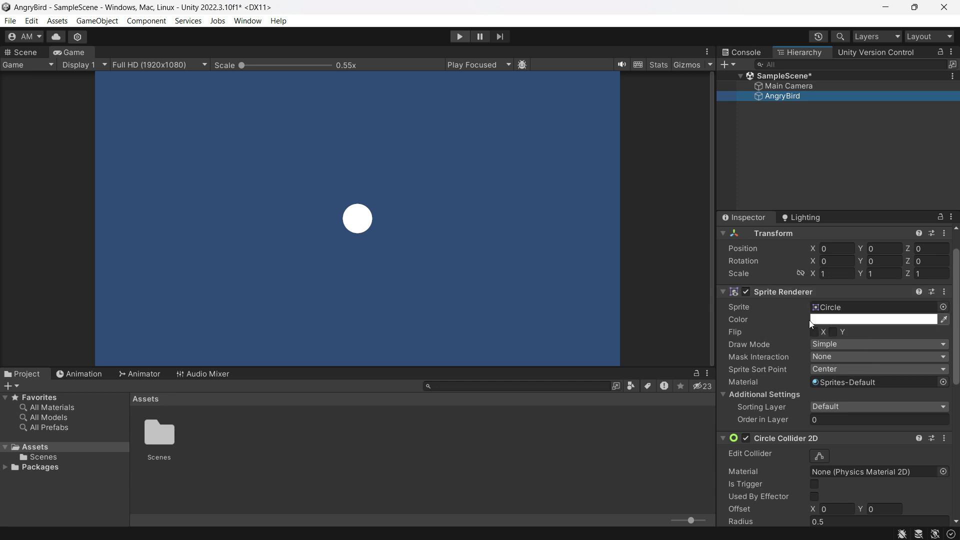
pyautogui.click(849, 320)
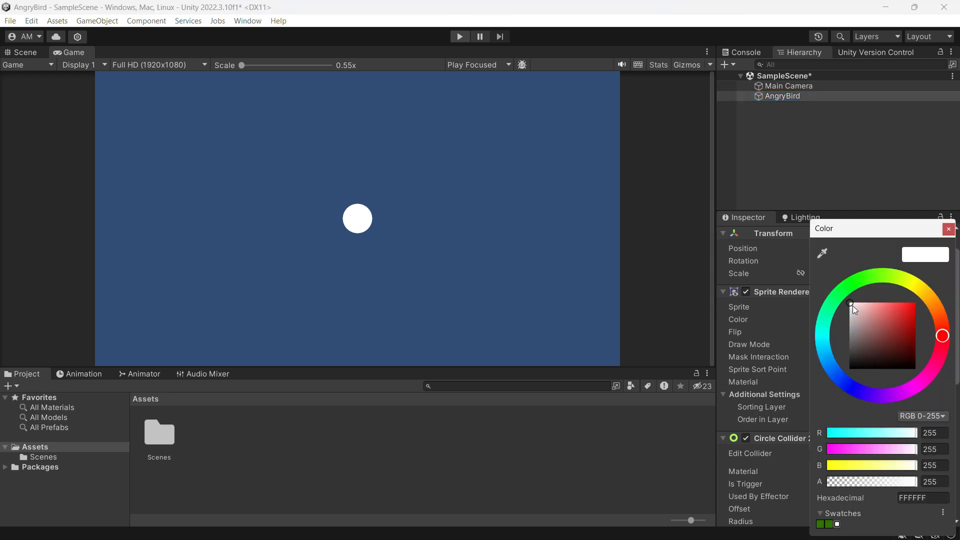
pyautogui.moveTo(851, 305); pyautogui.dragTo(913, 304)
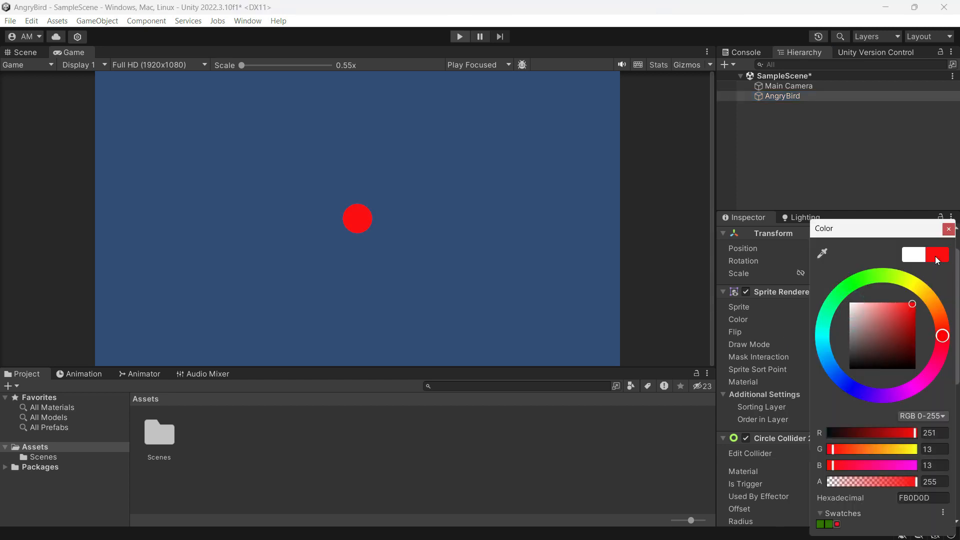
pyautogui.click(949, 228)
# - Look over AngryBird's Circle Collider 2D and Rigidbody 2D settings and save the scene
pyautogui.scroll(-3, 857, 360)
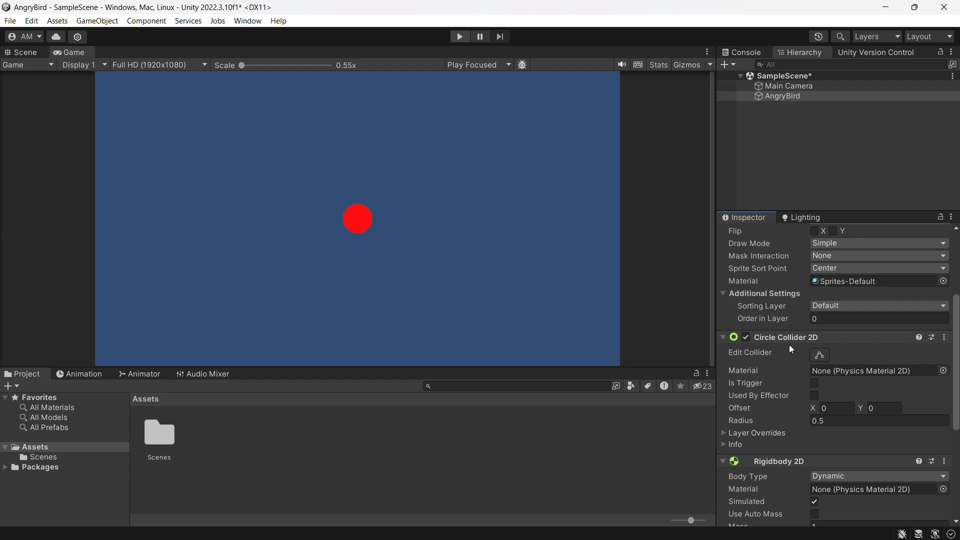
pyautogui.scroll(-4, 773, 340)
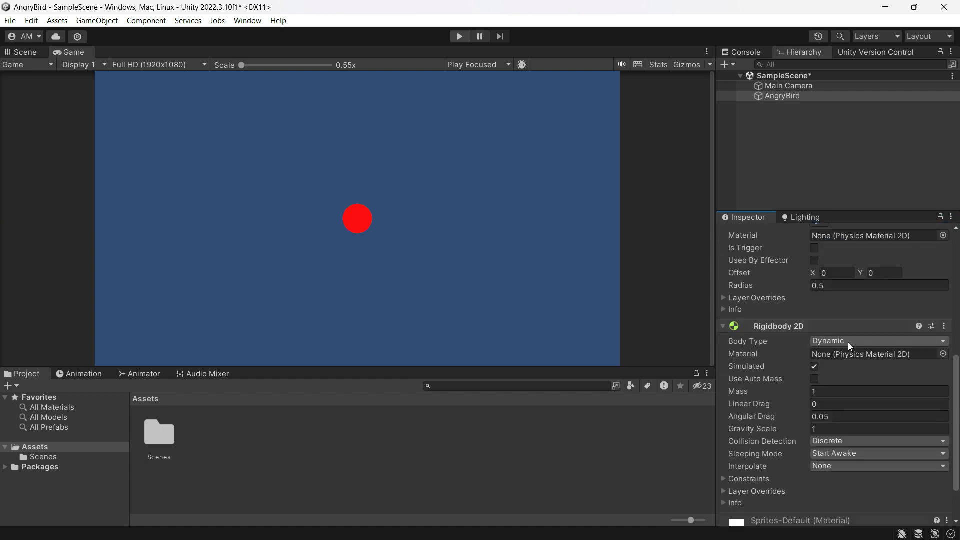
pyautogui.hotkey('ctrl', 's')
pyautogui.click(831, 115)
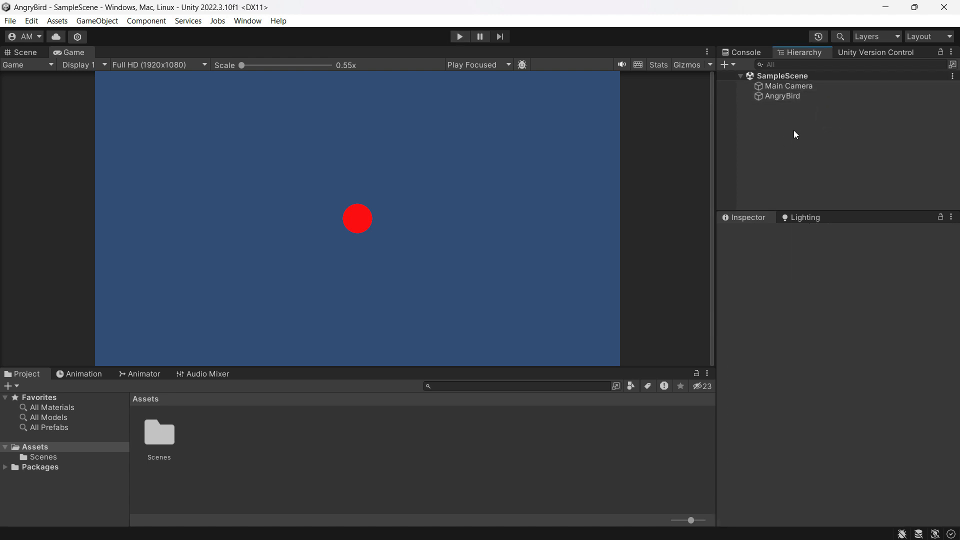
# - Add a 2D Square sprite to the scene and name it Ground
pyautogui.rightClick(794, 131)
pyautogui.moveTo(831, 308)
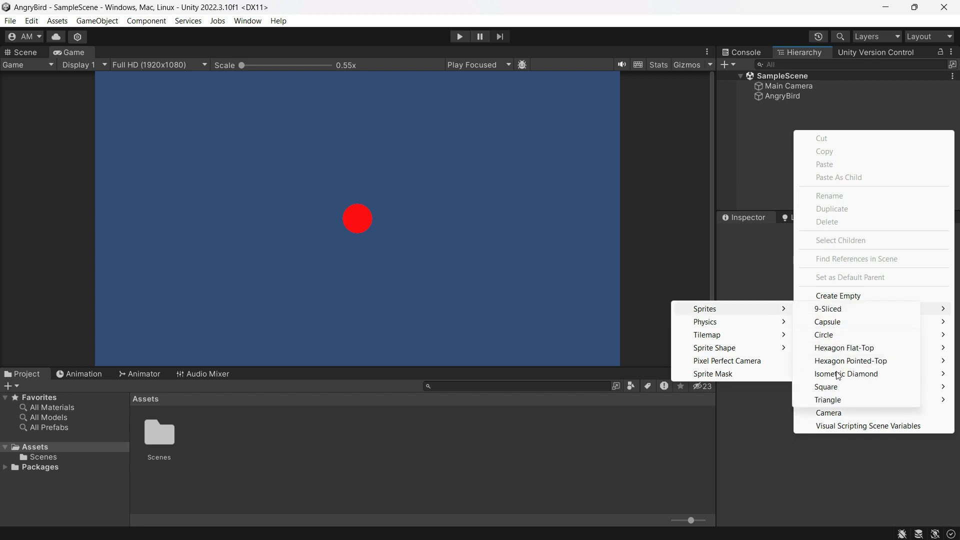
pyautogui.click(839, 388)
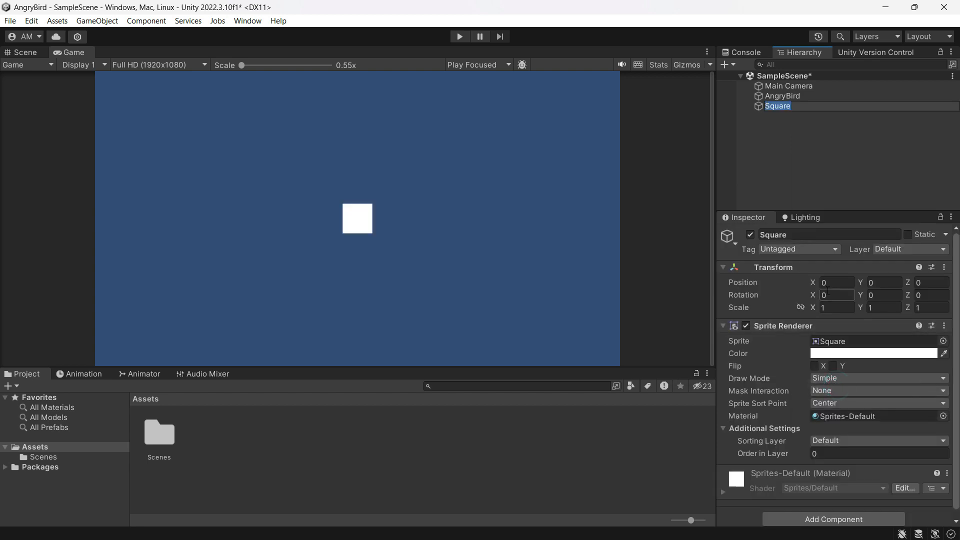
pyautogui.write('Ground')
pyautogui.press('Return')
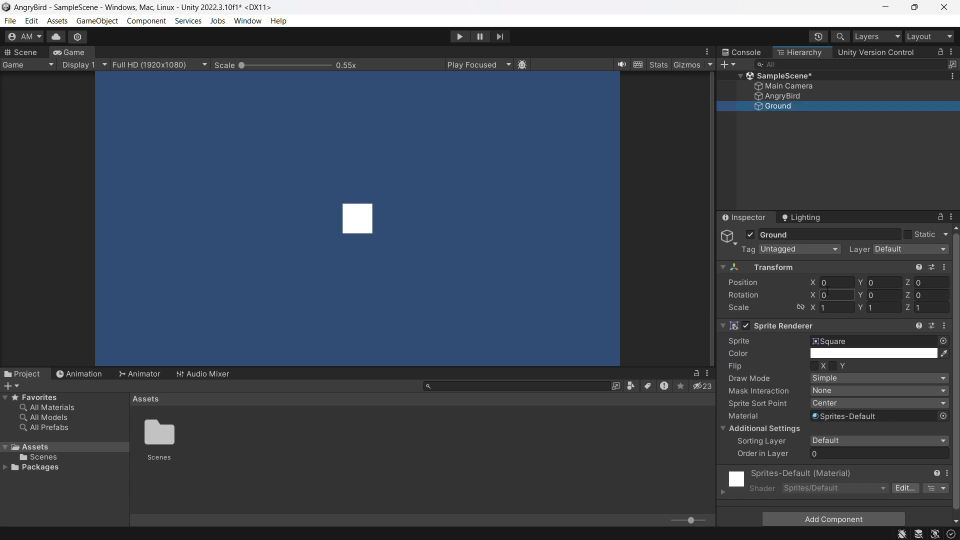
pyautogui.click(797, 165)
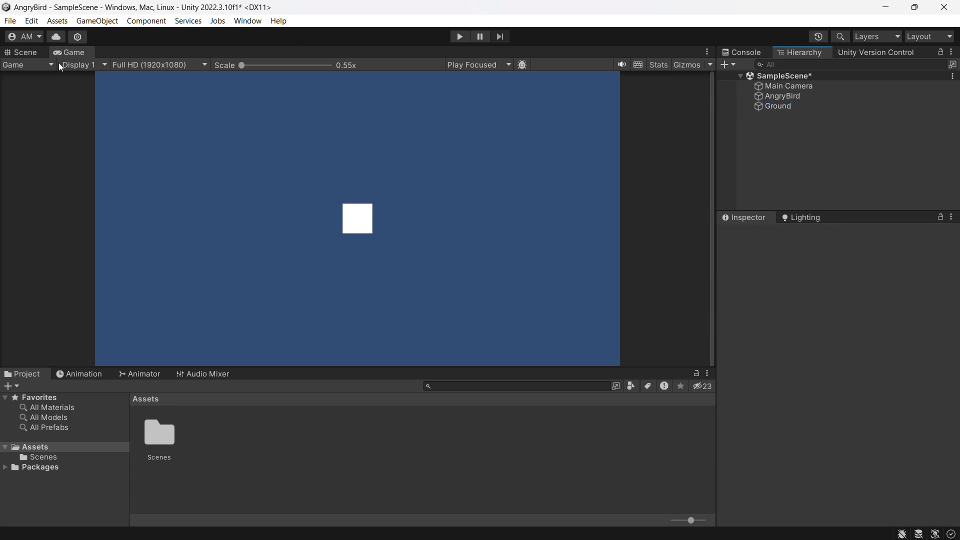
# - Scale Ground in the Scene view to about 47.74 in X and 8.47 in Y
pyautogui.click(23, 52)
pyautogui.click(780, 106)
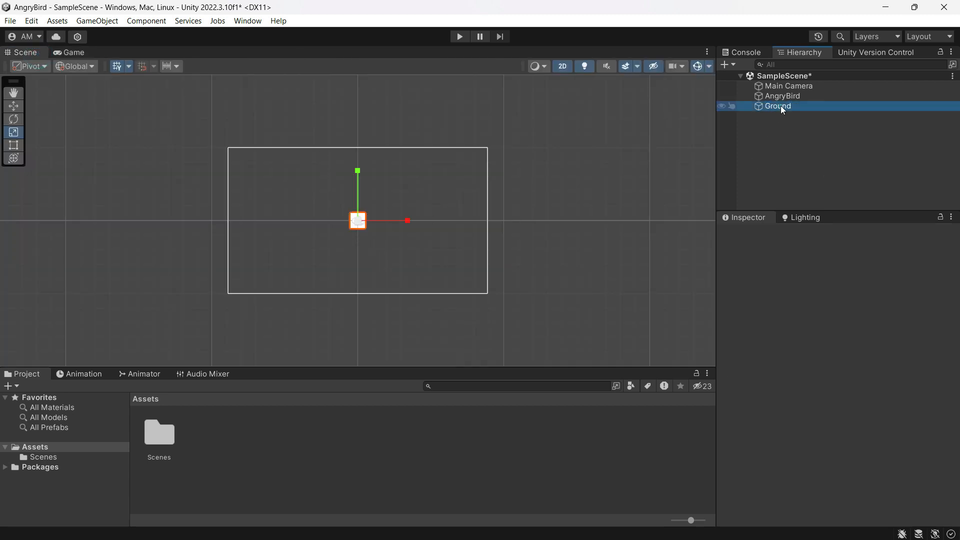
pyautogui.click(408, 221)
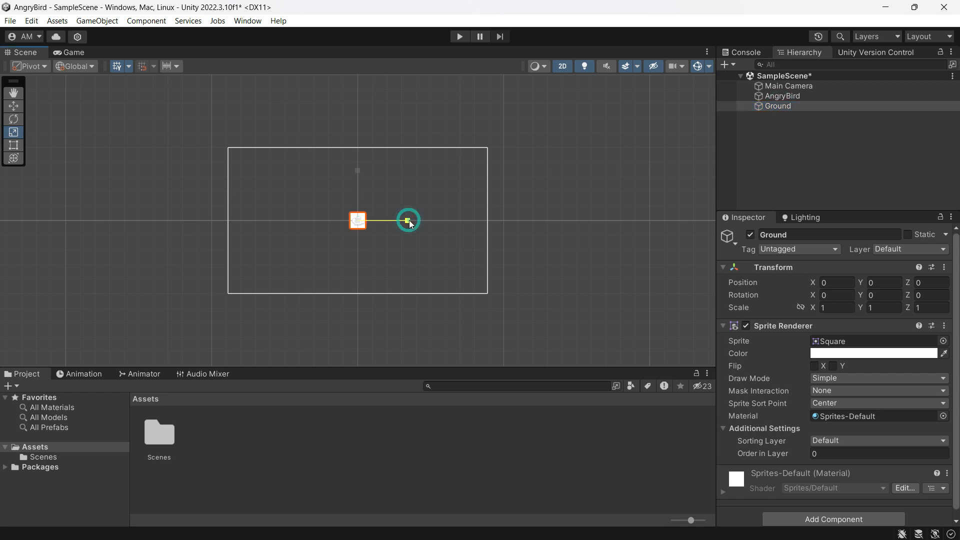
pyautogui.moveTo(408, 221); pyautogui.dragTo(657, 216)
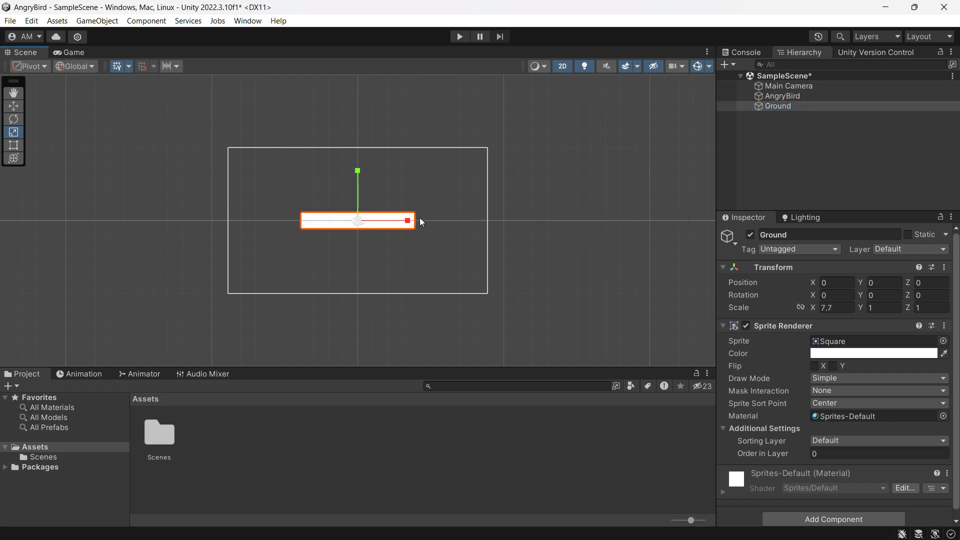
pyautogui.moveTo(420, 221); pyautogui.dragTo(660, 215)
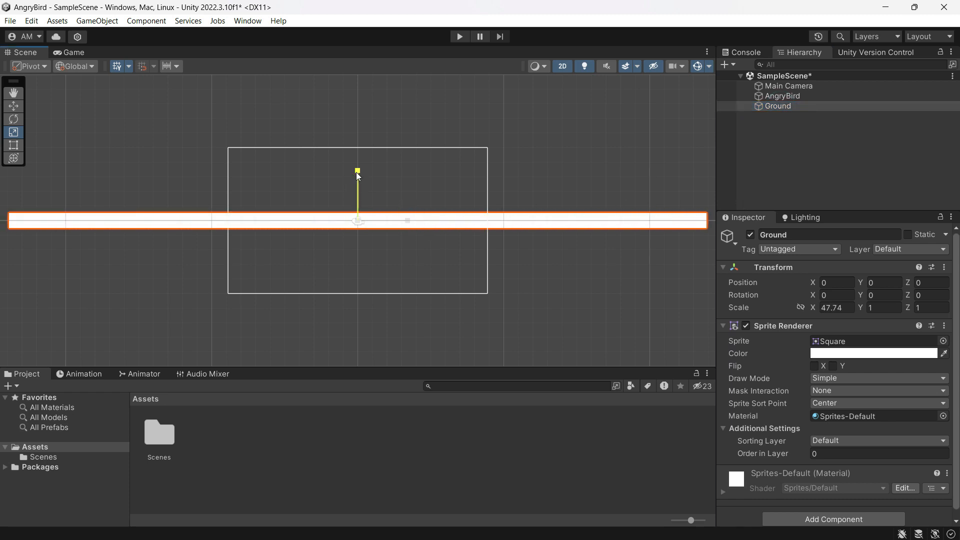
pyautogui.moveTo(358, 175); pyautogui.dragTo(369, 82)
pyautogui.moveTo(357, 170); pyautogui.dragTo(379, 92)
# - Move Ground down to about Y -7.62 so it fills the lower edge of the camera view
pyautogui.press('w')
pyautogui.moveTo(358, 174); pyautogui.dragTo(359, 273)
pyautogui.click(75, 52)
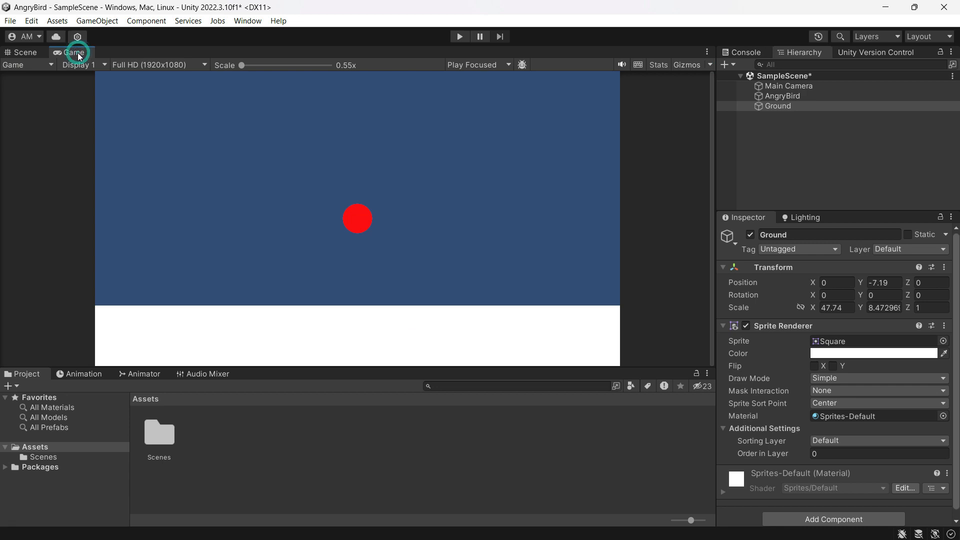
pyautogui.click(24, 52)
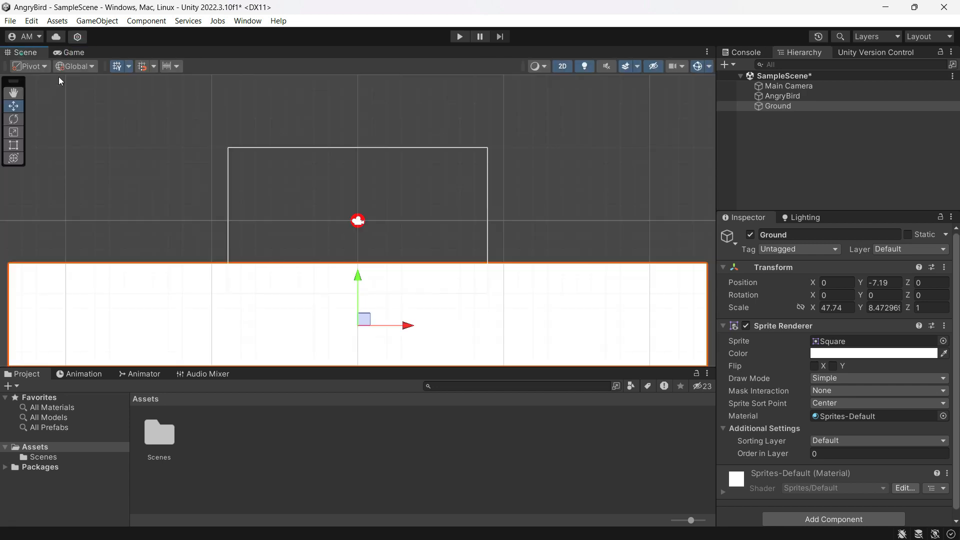
pyautogui.moveTo(358, 275); pyautogui.dragTo(358, 281)
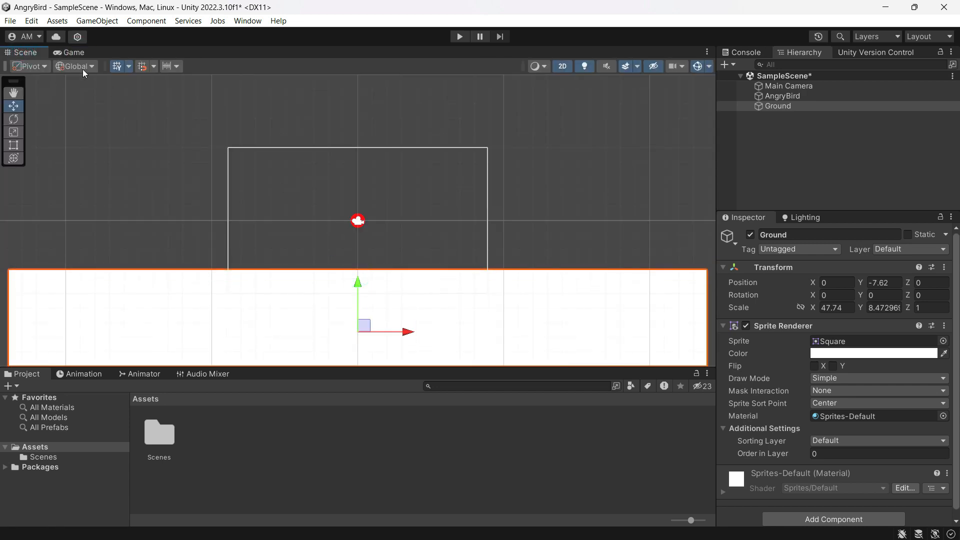
pyautogui.click(75, 53)
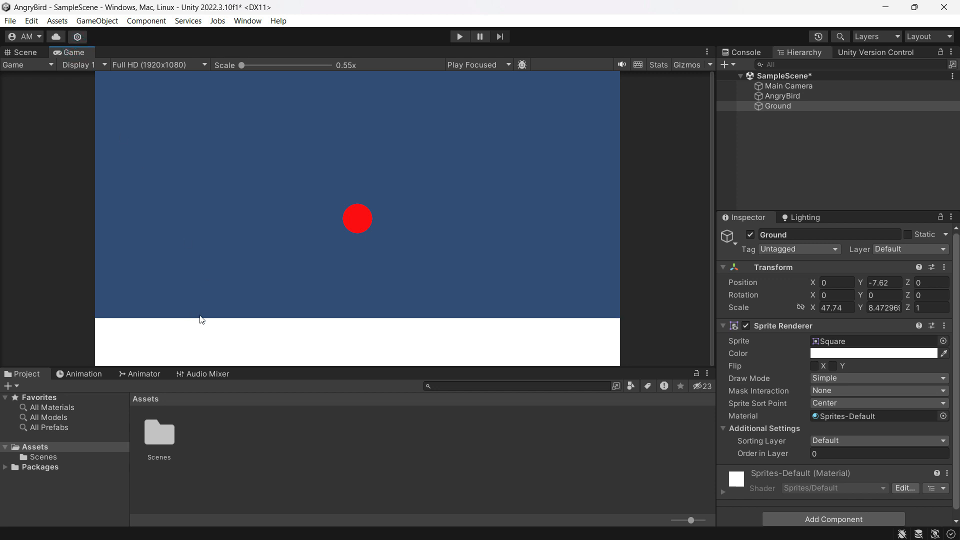
# - Set the Ground sprite's color to green, 19B32C
pyautogui.click(851, 354)
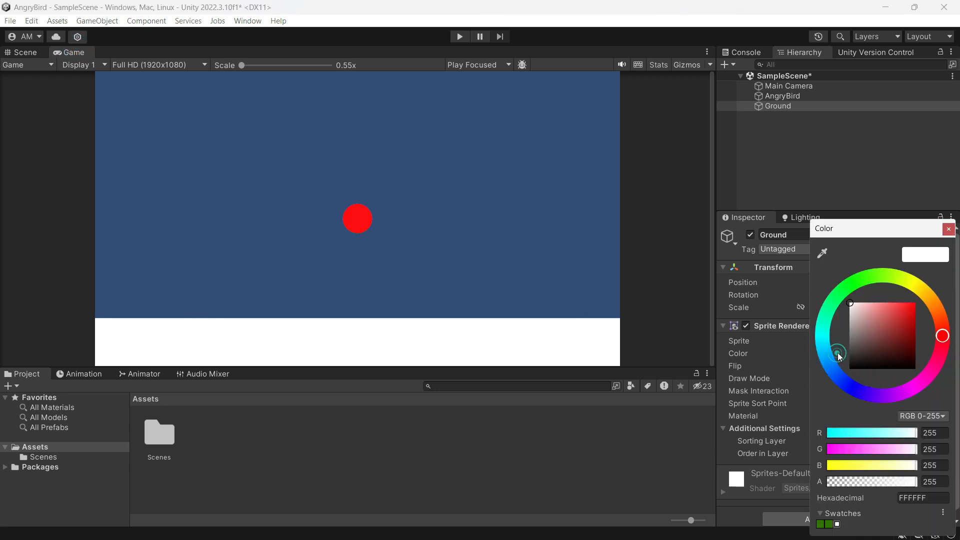
pyautogui.moveTo(942, 337); pyautogui.dragTo(906, 322)
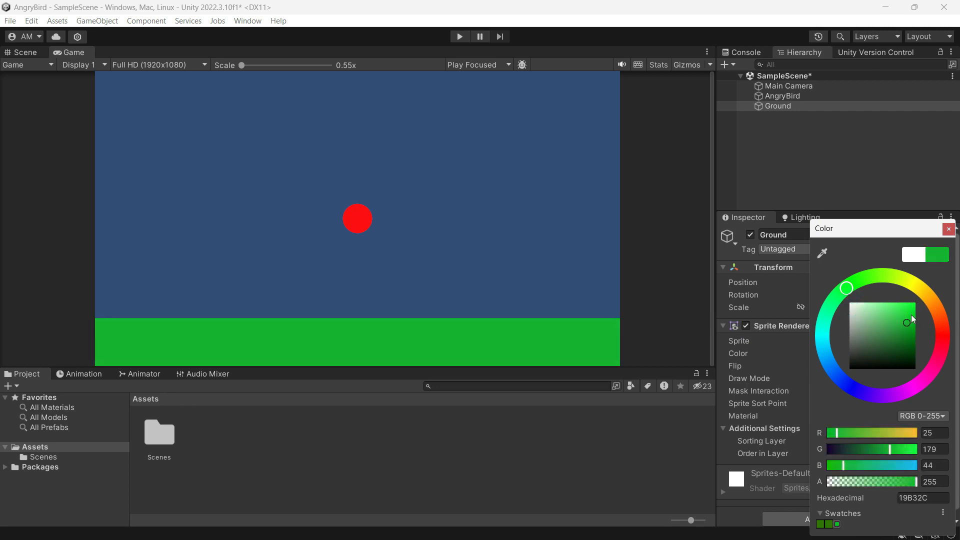
pyautogui.click(948, 229)
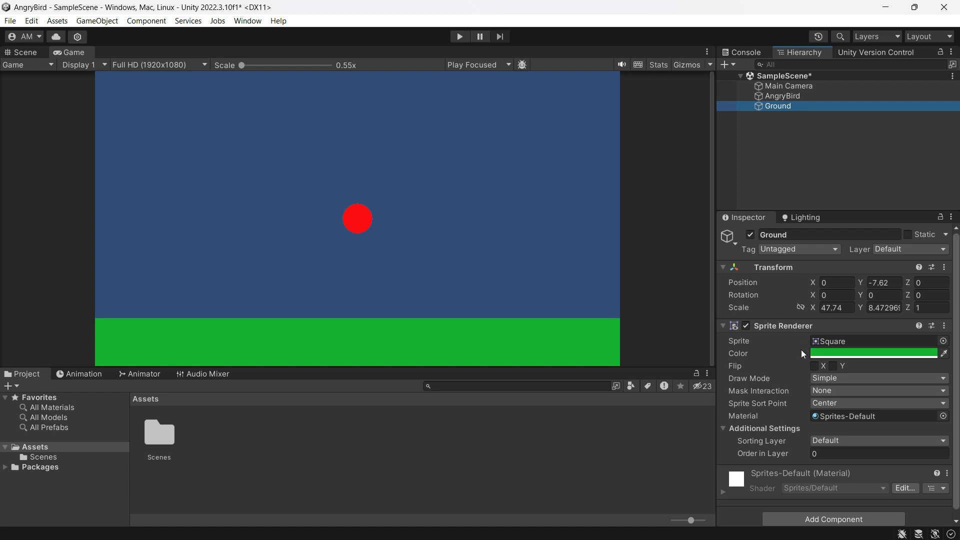
# - Add a Box Collider 2D component to Ground
pyautogui.click(827, 519)
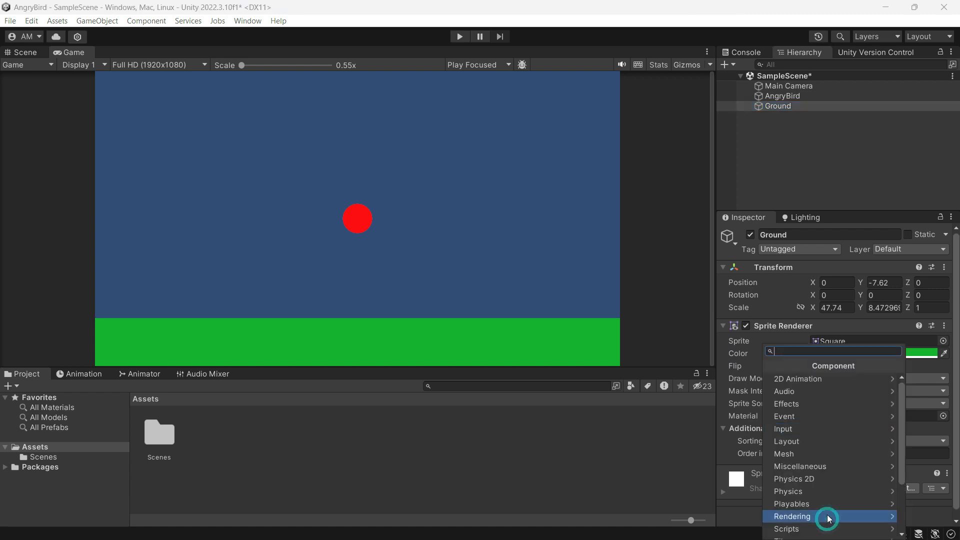
pyautogui.write('box')
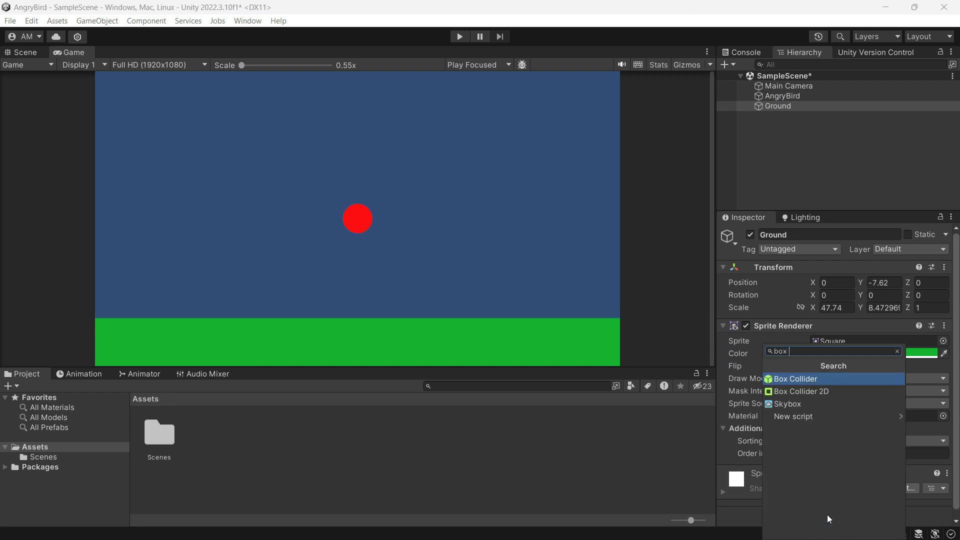
pyautogui.click(821, 391)
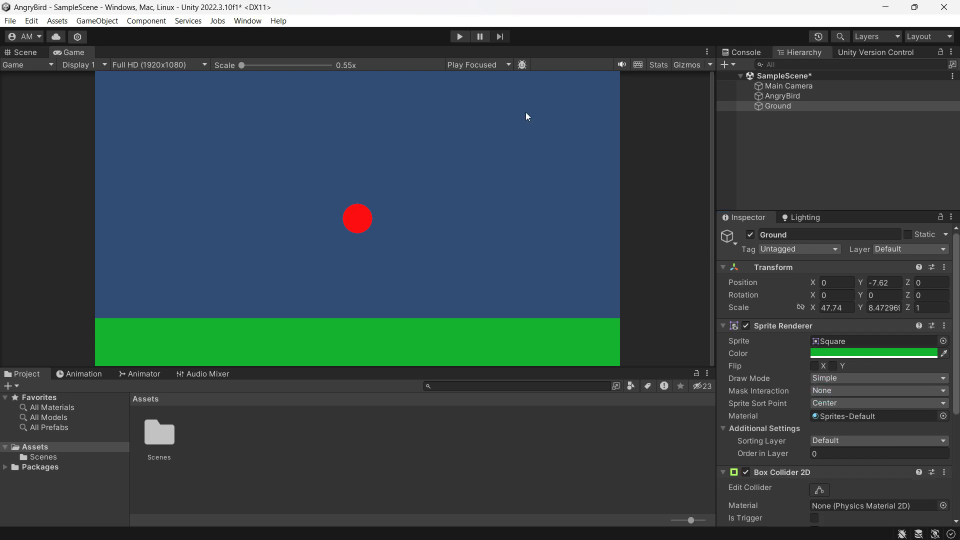
# - Play the scene to test AngryBird falling toward Ground, and stop play mode
pyautogui.click(457, 40)
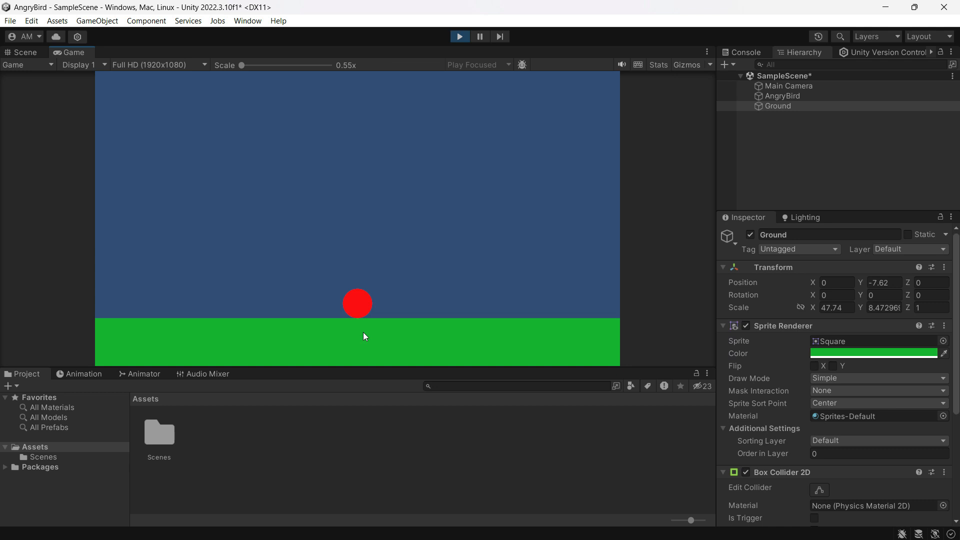
pyautogui.click(461, 38)
pyautogui.click(786, 142)
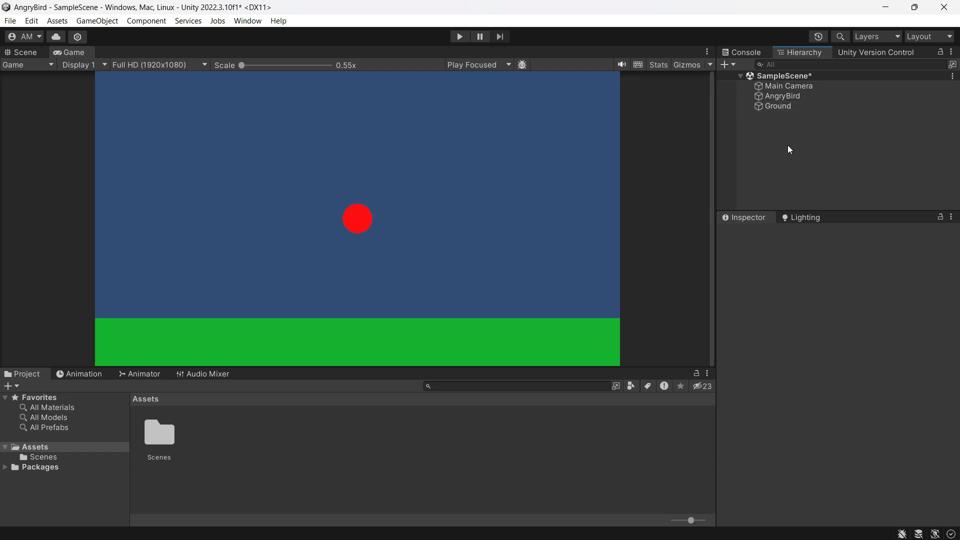
# - Create a 2D square sprite in the scene and name it Pole
pyautogui.rightClick(788, 149)
pyautogui.moveTo(830, 325)
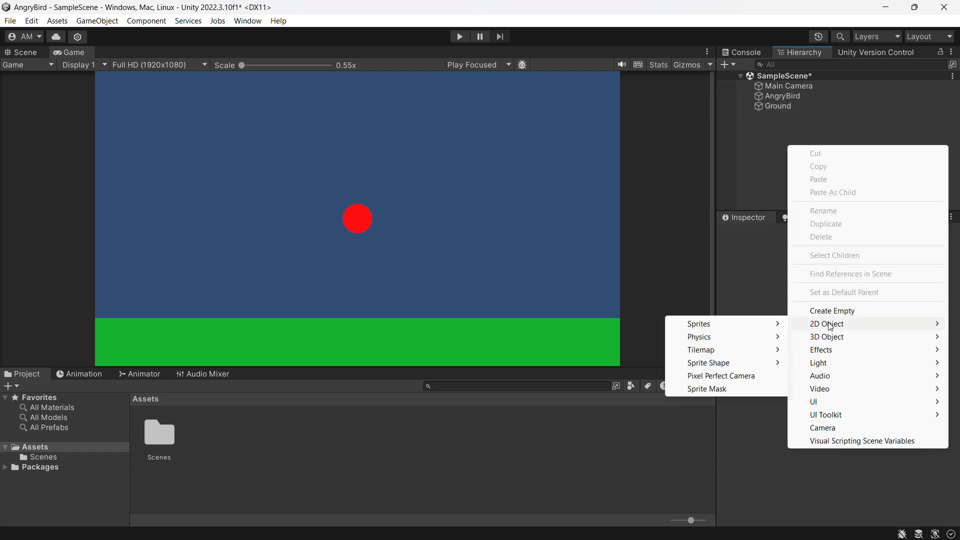
pyautogui.moveTo(739, 326)
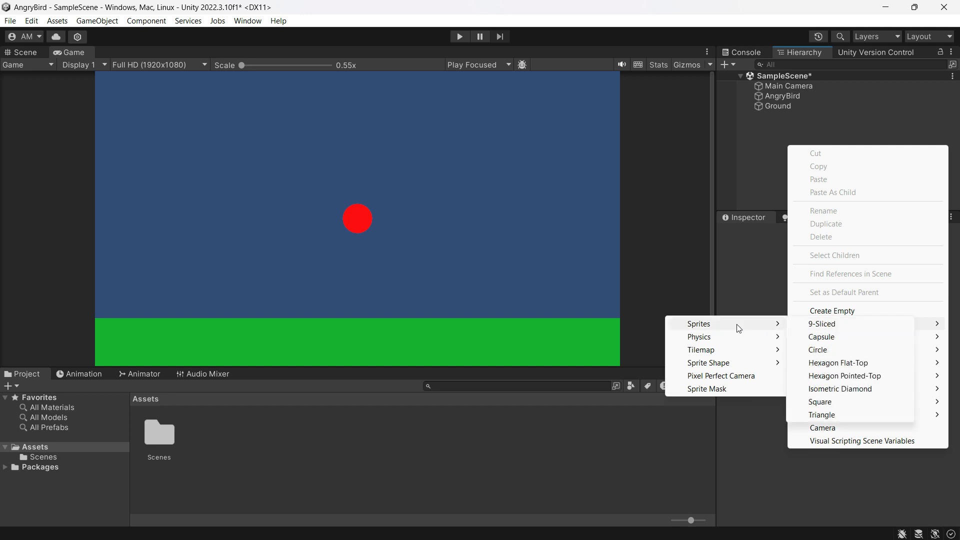
pyautogui.click(832, 401)
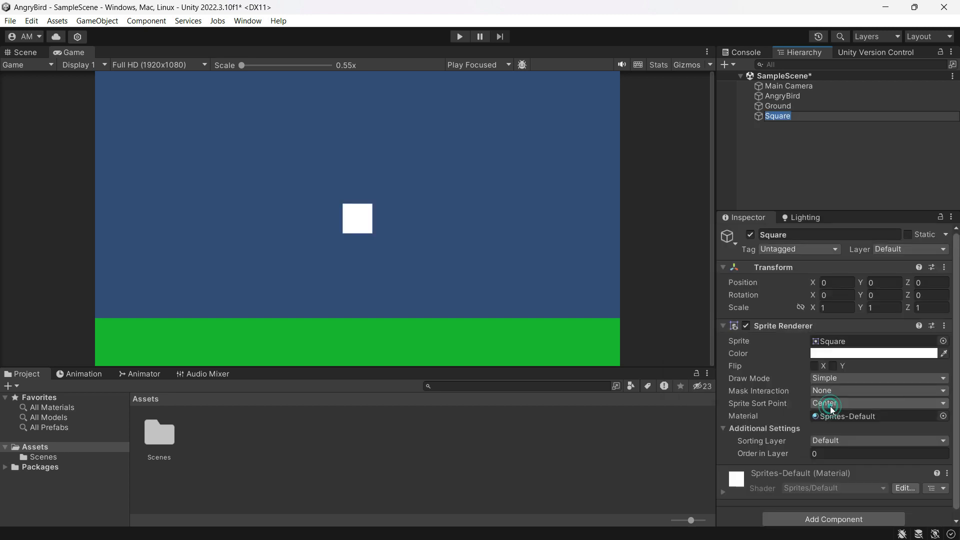
pyautogui.write('Pole')
pyautogui.click(853, 181)
pyautogui.click(795, 115)
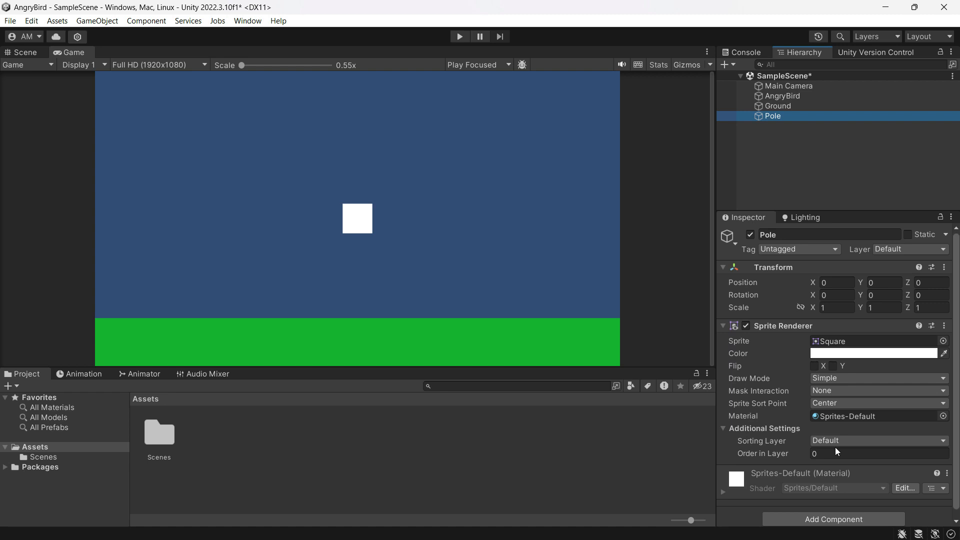
# - Add Box Collider 2D and Rigidbody 2D components to Pole
pyautogui.click(839, 519)
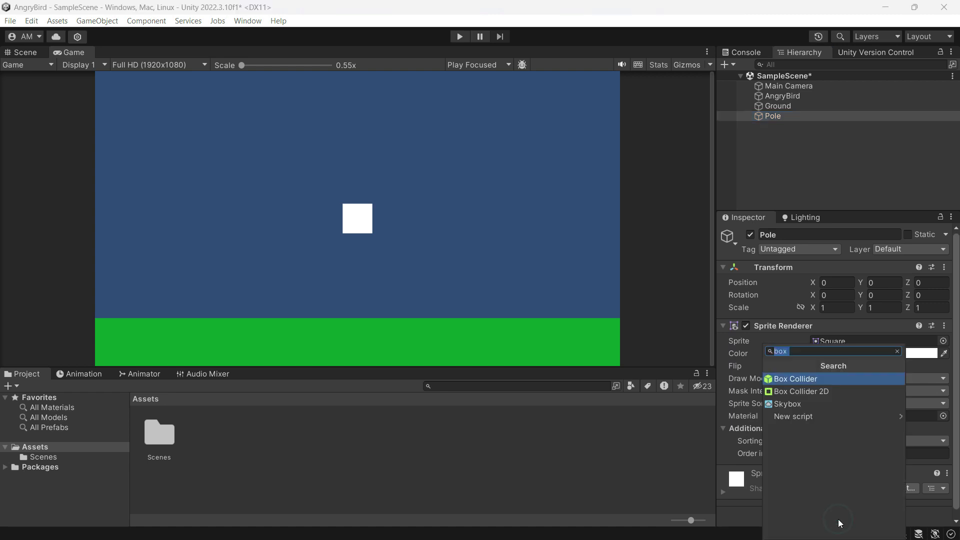
pyautogui.press('Down')
pyautogui.press('Return')
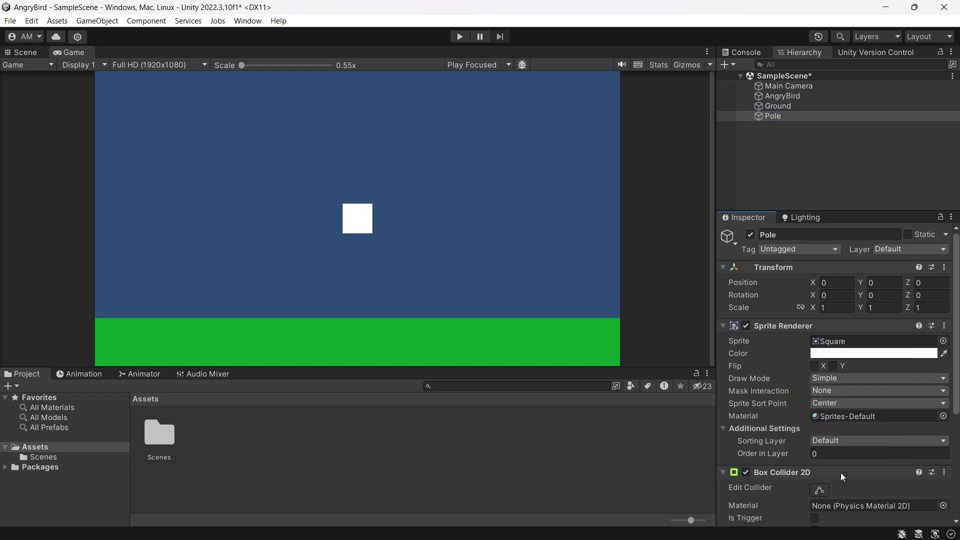
pyautogui.scroll(-5, 841, 473)
pyautogui.click(829, 510)
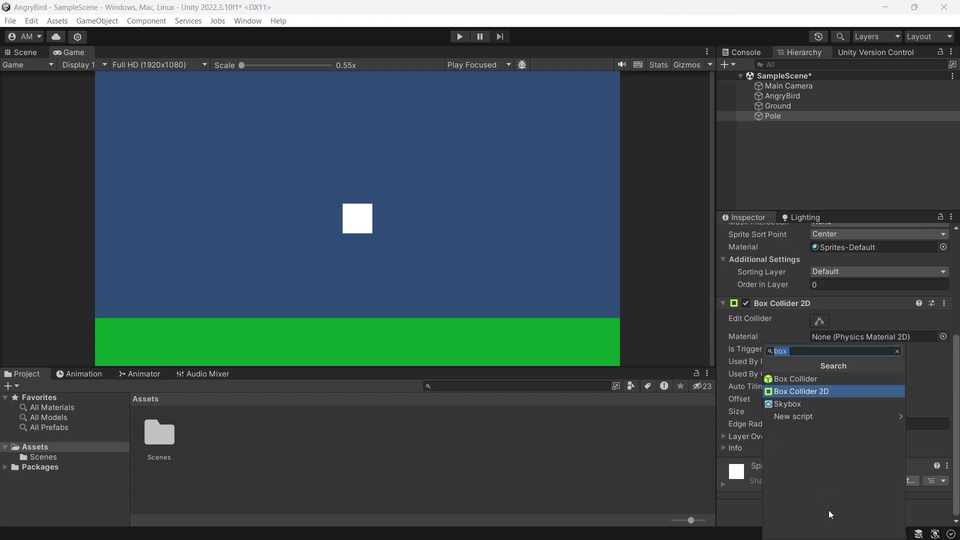
pyautogui.write('rig')
pyautogui.press('Return')
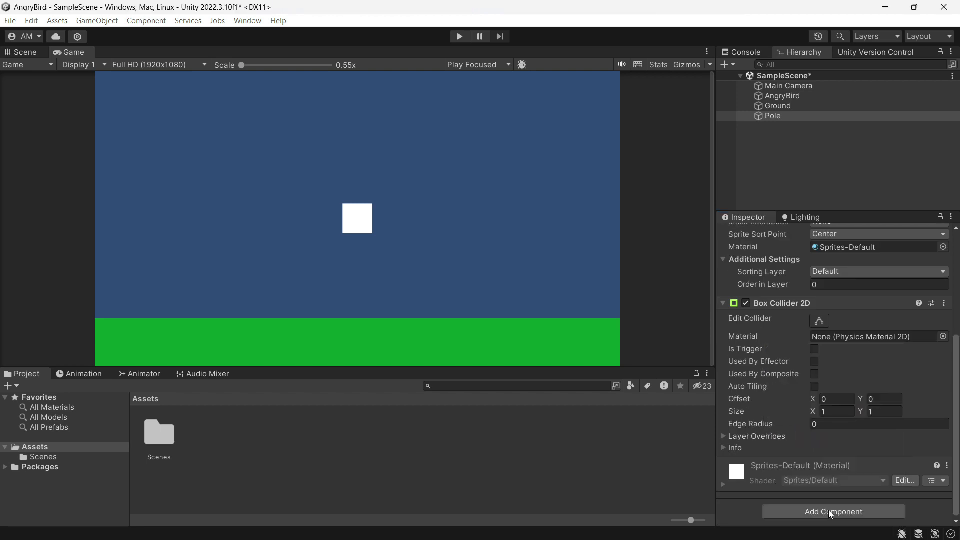
pyautogui.scroll(-5, 823, 493)
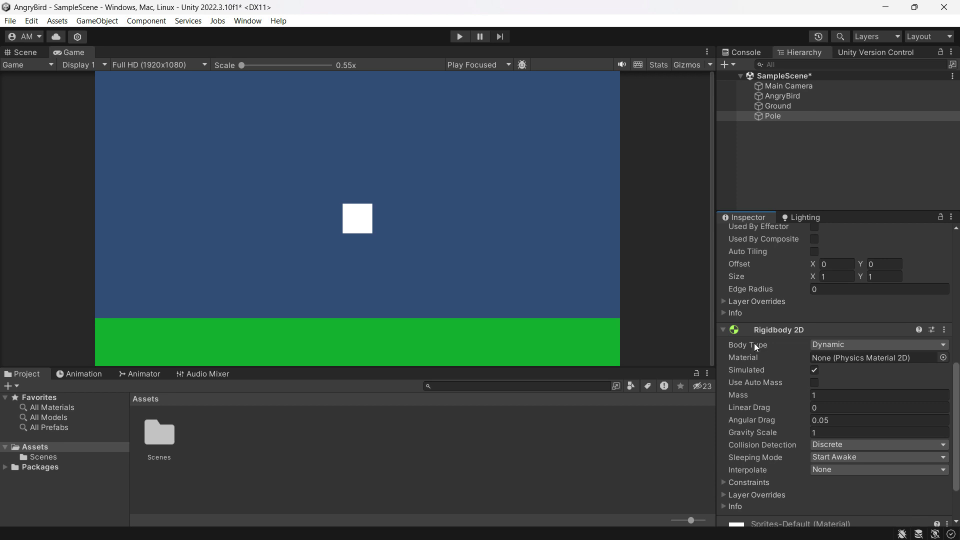
# - Scale Pole in the Scene view to about 0.83 in X and 3.04 in Y
pyautogui.click(835, 164)
pyautogui.click(807, 117)
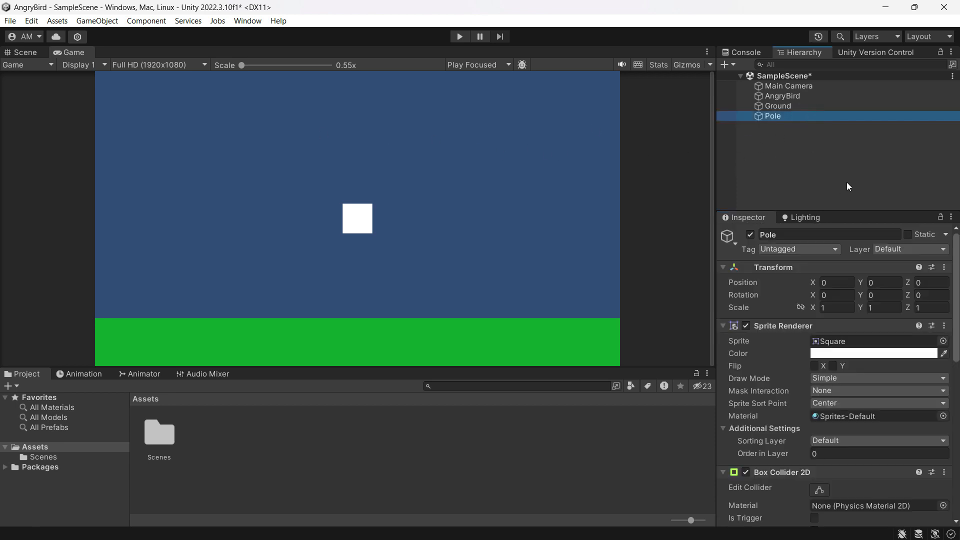
pyautogui.click(839, 185)
pyautogui.click(805, 119)
pyautogui.click(30, 54)
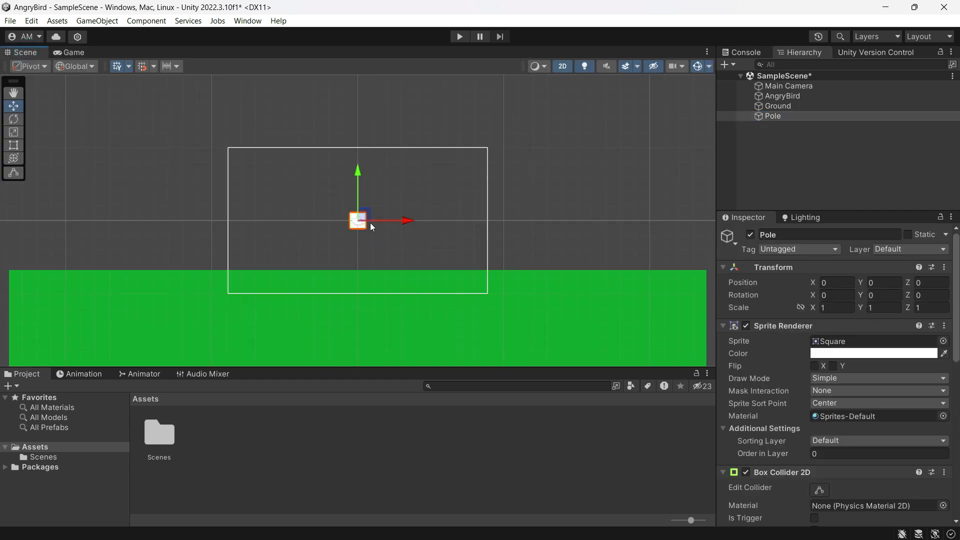
pyautogui.press('r')
pyautogui.moveTo(356, 168); pyautogui.dragTo(350, 72)
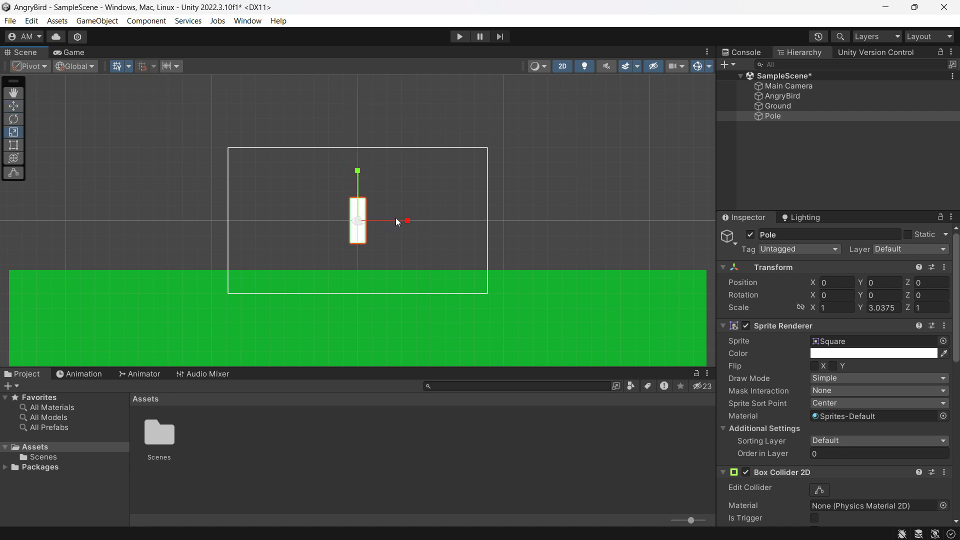
pyautogui.moveTo(400, 221); pyautogui.dragTo(445, 224)
# - Move Pole to about X 3.6, Y -1.8 so it stands on Ground beside AngryBird
pyautogui.press('w')
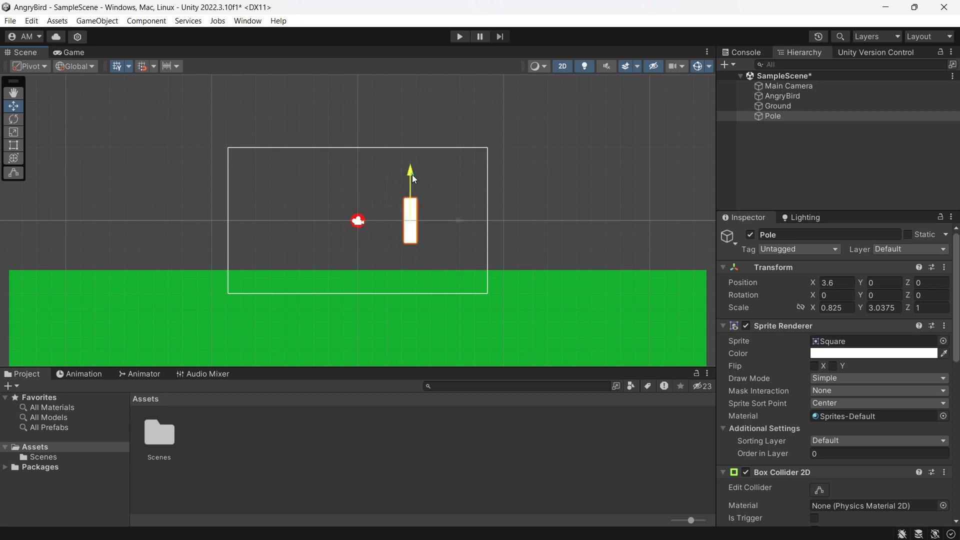
pyautogui.moveTo(412, 175); pyautogui.dragTo(412, 203)
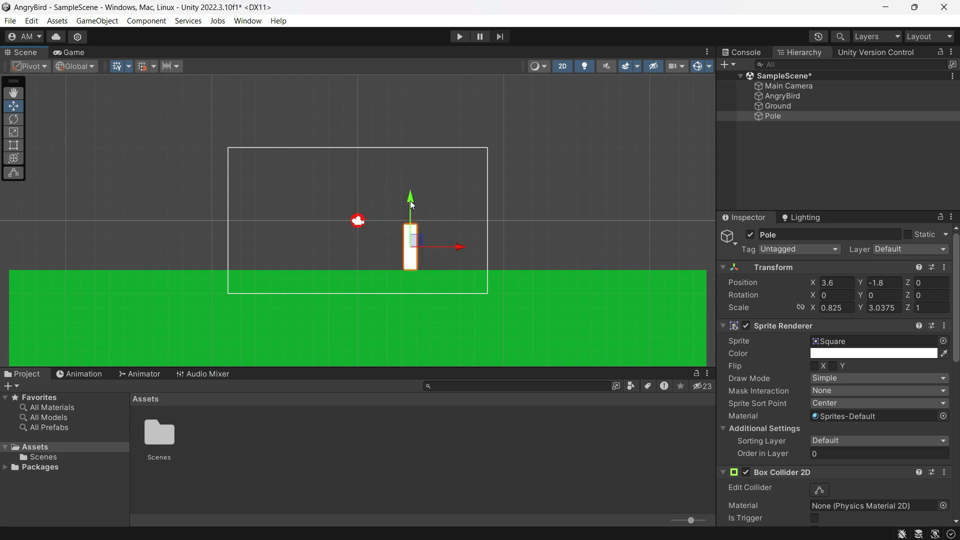
pyautogui.click(764, 173)
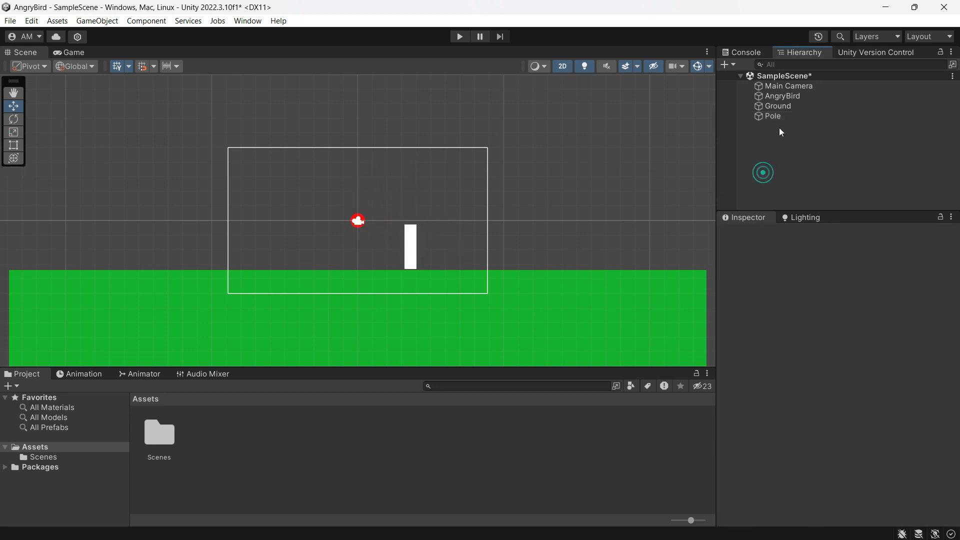
# - Create another 2D square sprite in the scene and name it Ramp
pyautogui.rightClick(796, 155)
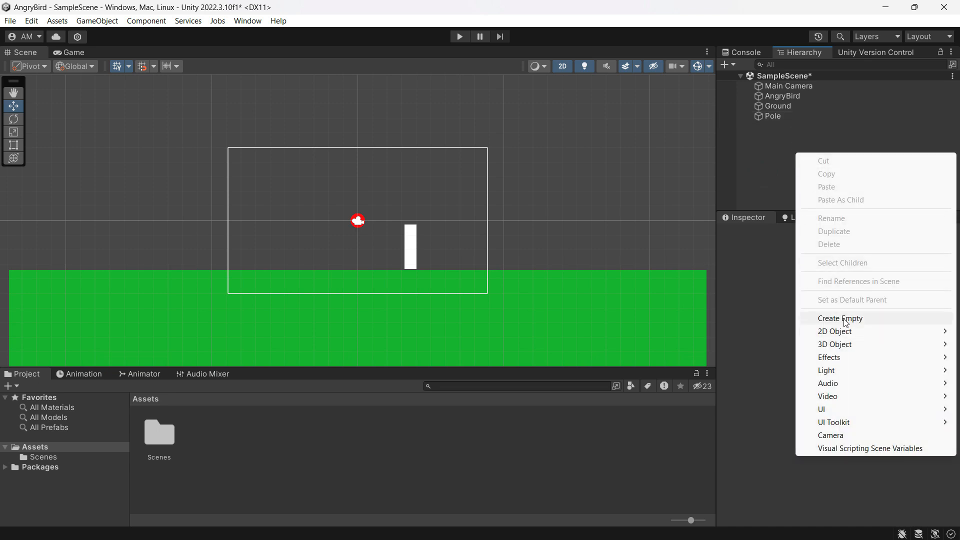
pyautogui.moveTo(841, 332)
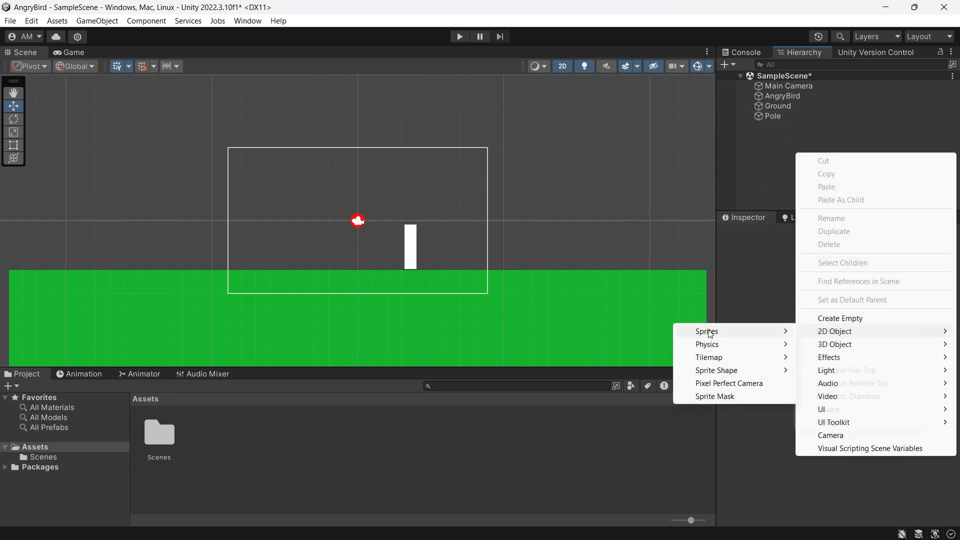
pyautogui.moveTo(710, 333)
pyautogui.click(828, 410)
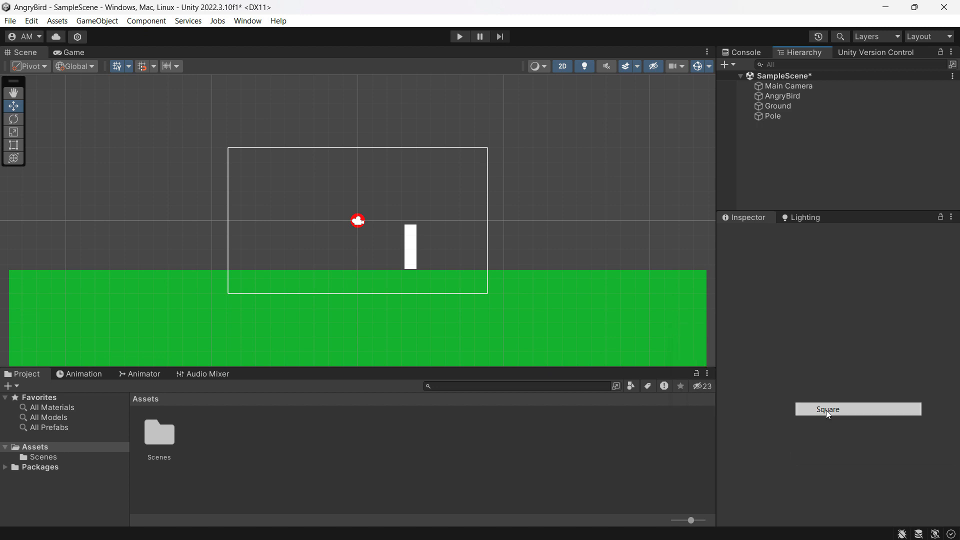
pyautogui.write('Ramp')
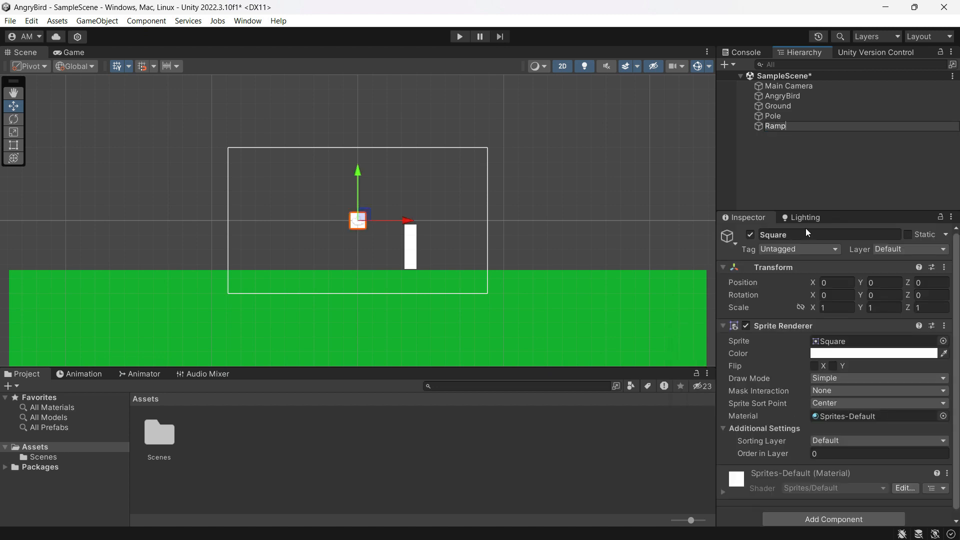
pyautogui.press('Return')
# - Add Rigidbody 2D and Box Collider 2D components to Ramp
pyautogui.scroll(-1, 844, 461)
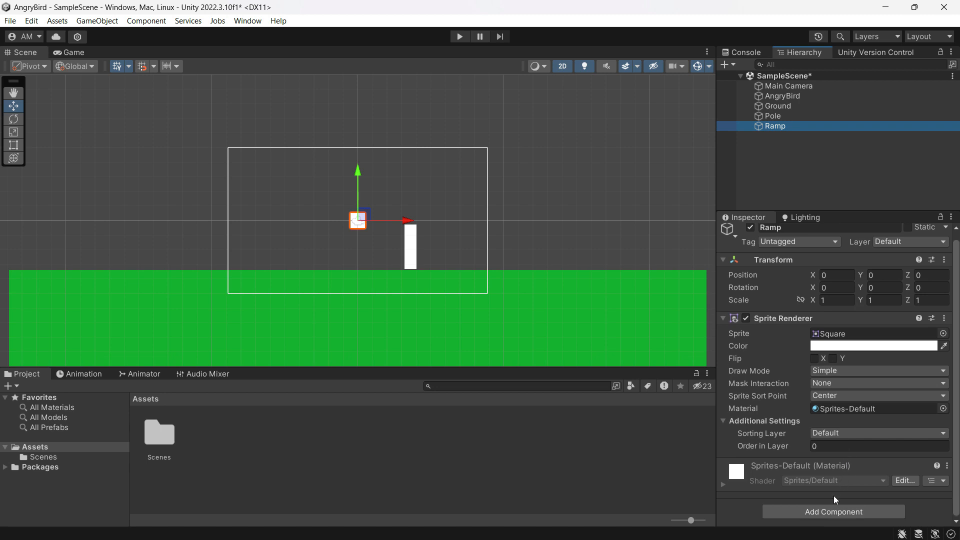
pyautogui.click(830, 506)
pyautogui.click(798, 392)
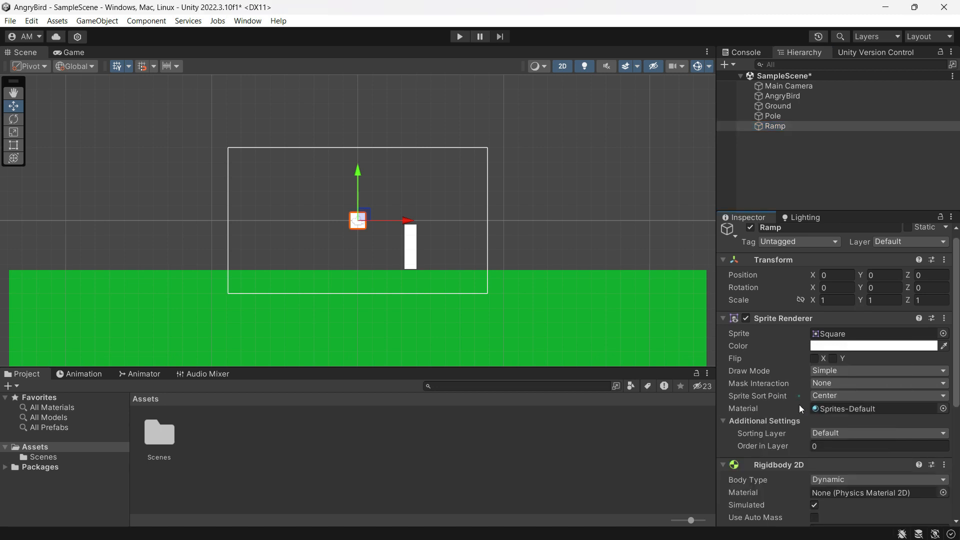
pyautogui.scroll(-6, 808, 457)
pyautogui.click(813, 512)
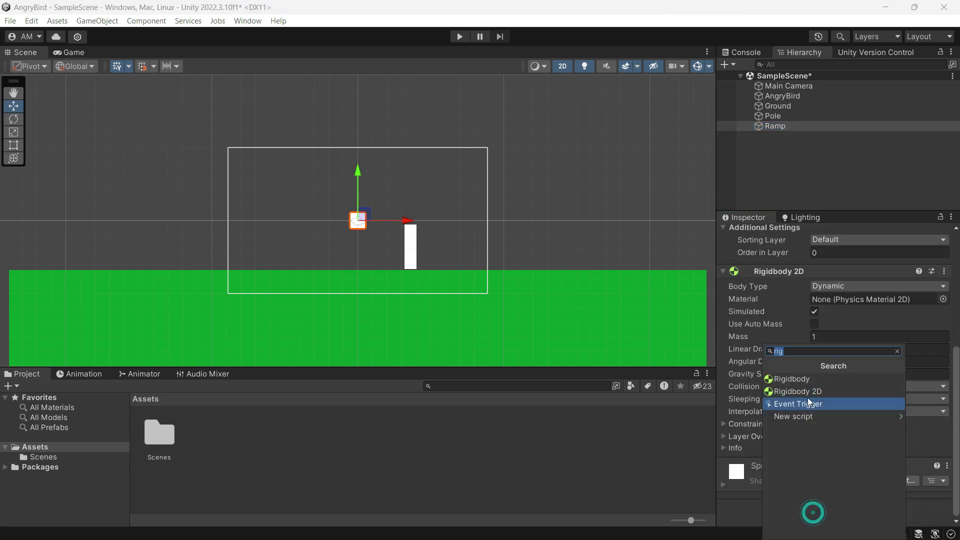
pyautogui.press('BackSpace')
pyautogui.press('BackSpace')
pyautogui.press('BackSpace')
pyautogui.write('box')
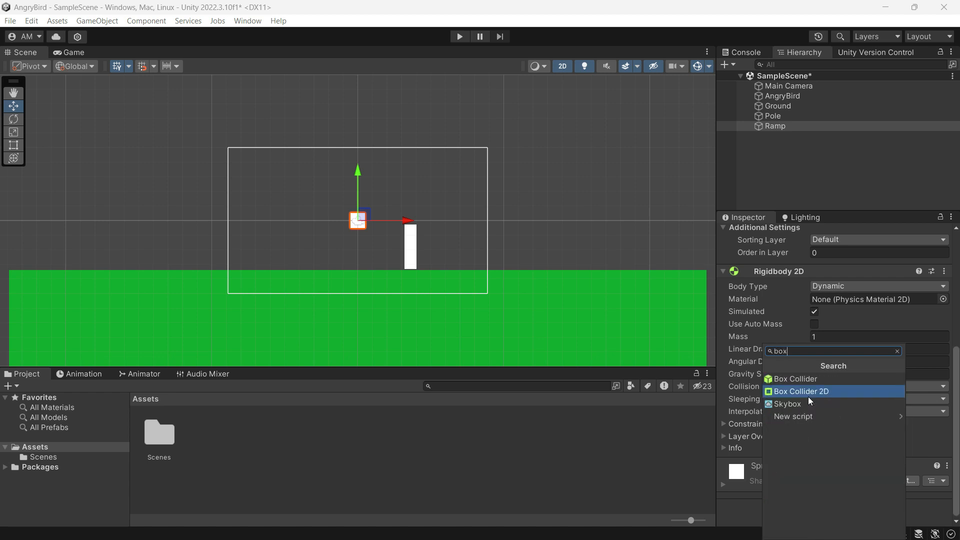
pyautogui.click(808, 397)
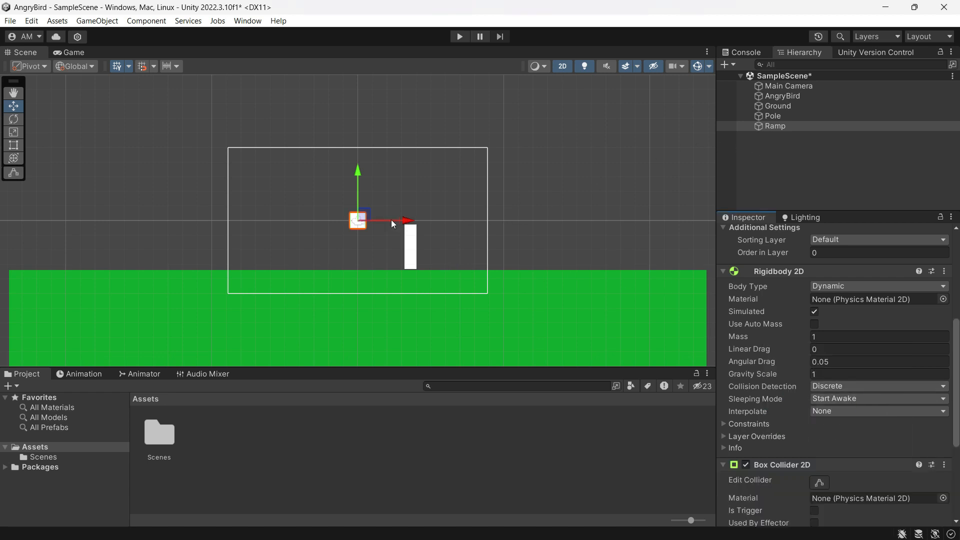
# - Scale Ramp in the Scene view to about 1.21 in X and 6.3 in Y
pyautogui.press('r')
pyautogui.moveTo(408, 221); pyautogui.dragTo(407, 202)
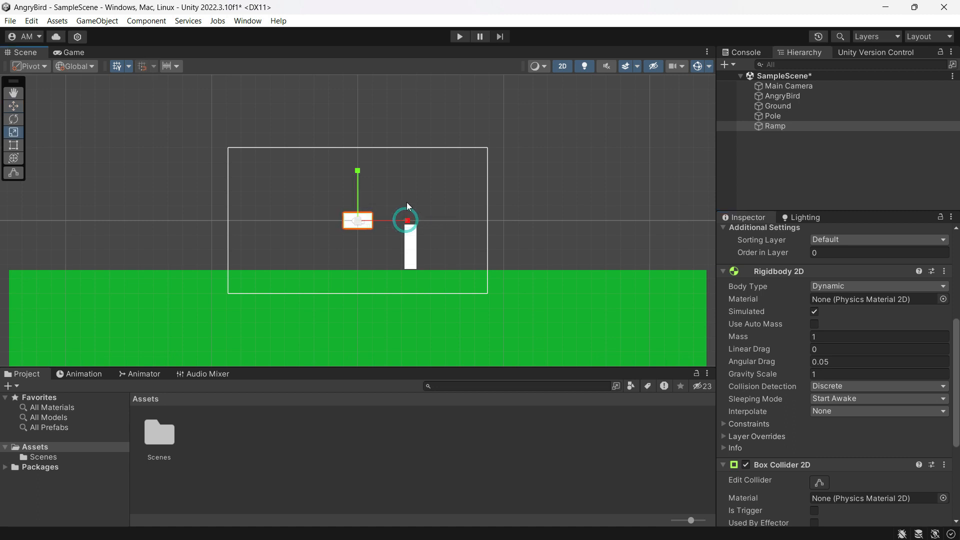
pyautogui.moveTo(359, 171); pyautogui.dragTo(357, 66)
pyautogui.moveTo(407, 221)
pyautogui.mouseDown()
pyautogui.moveTo(390, 218)
pyautogui.moveTo(412, 221)
pyautogui.mouseUp()
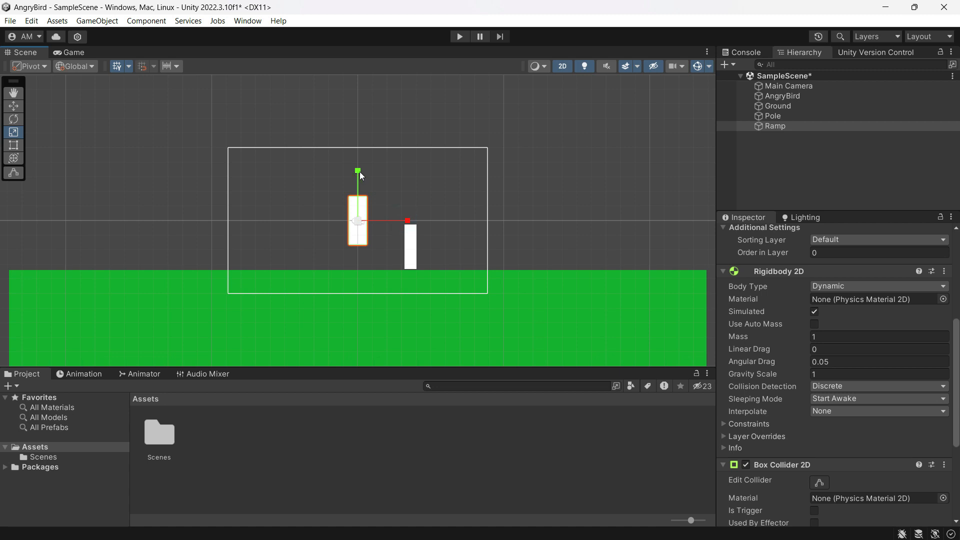
pyautogui.moveTo(358, 170); pyautogui.dragTo(383, 106)
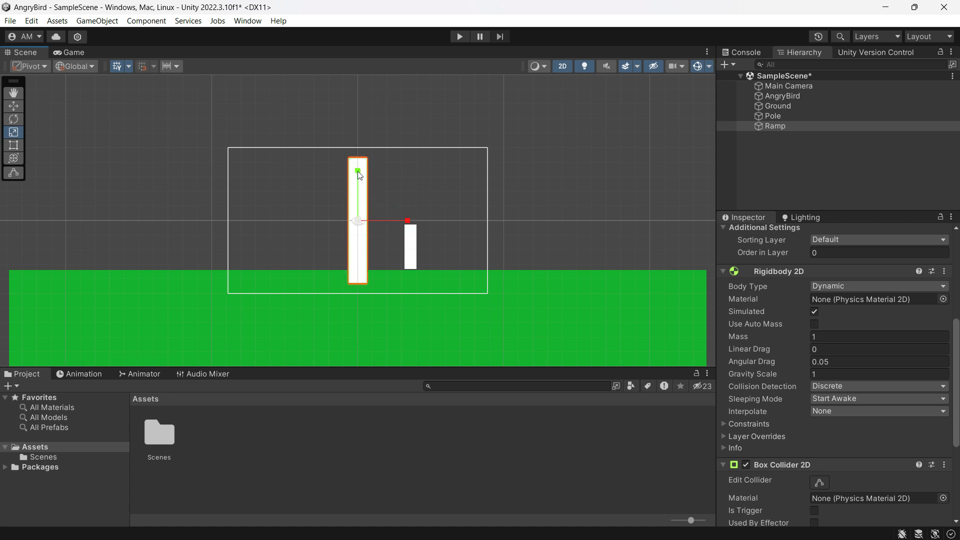
pyautogui.moveTo(357, 171); pyautogui.dragTo(287, 218)
# - Rotate Ramp to about 43.27° around Z and move it to about X -0.9, Y -2.74 beneath AngryBird
pyautogui.press('e')
pyautogui.press('w')
pyautogui.moveTo(358, 176); pyautogui.dragTo(358, 218)
pyautogui.moveTo(399, 262); pyautogui.dragTo(386, 262)
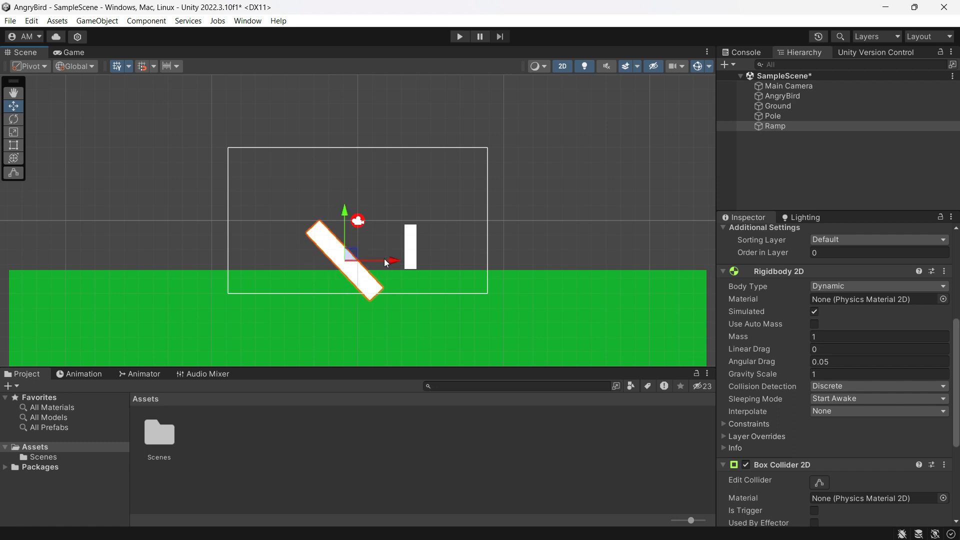
# - Save the scene and play it to test AngryBird falling onto Ramp, and stop play mode
pyautogui.hotkey('ctrl', 's')
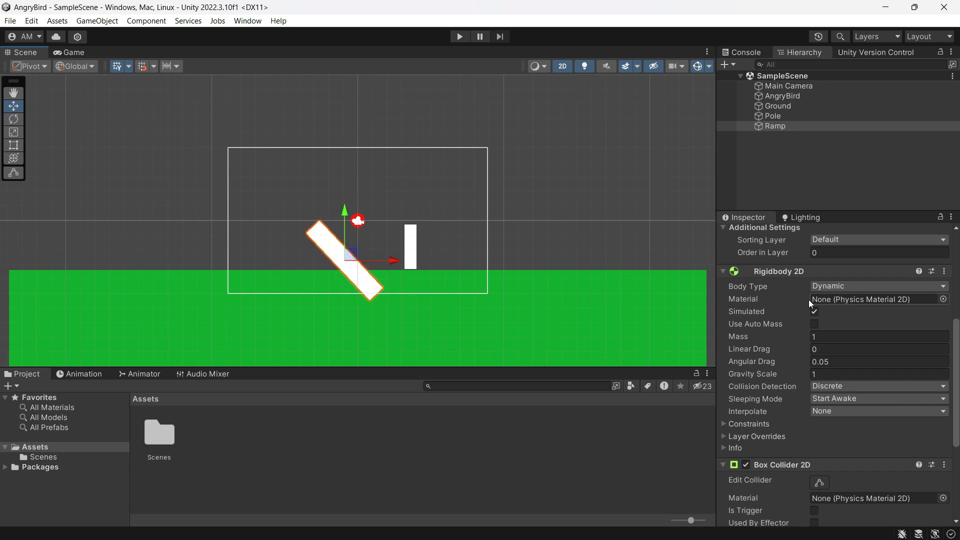
pyautogui.click(463, 37)
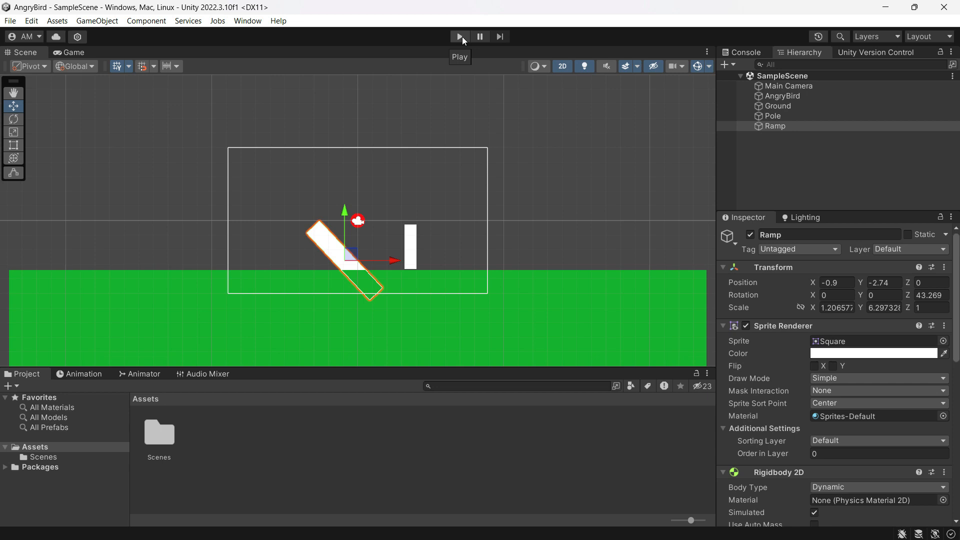
pyautogui.click(462, 37)
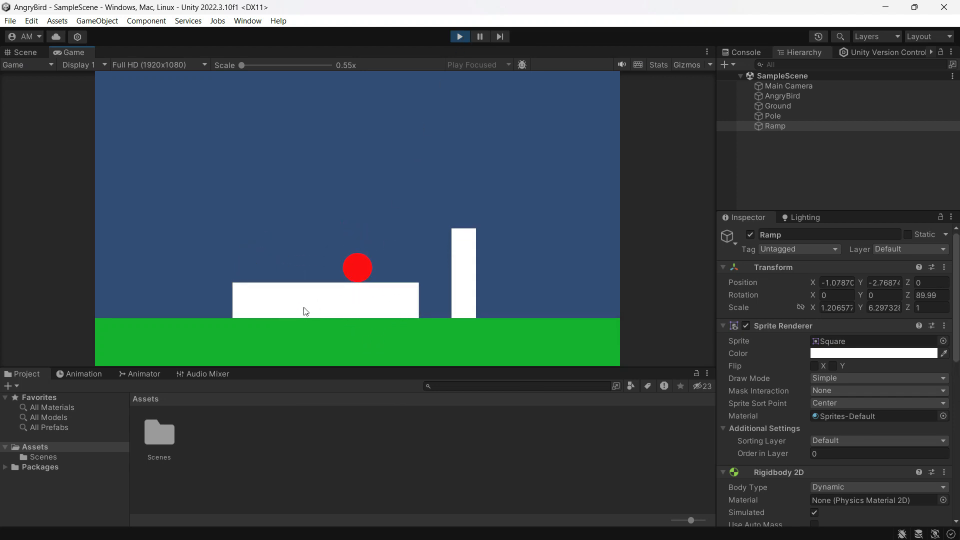
pyautogui.click(459, 36)
# - Set the body type of Ramp's Rigidbody 2D to Static, and play the scene to test AngryBird rolling off Ramp
pyautogui.click(815, 142)
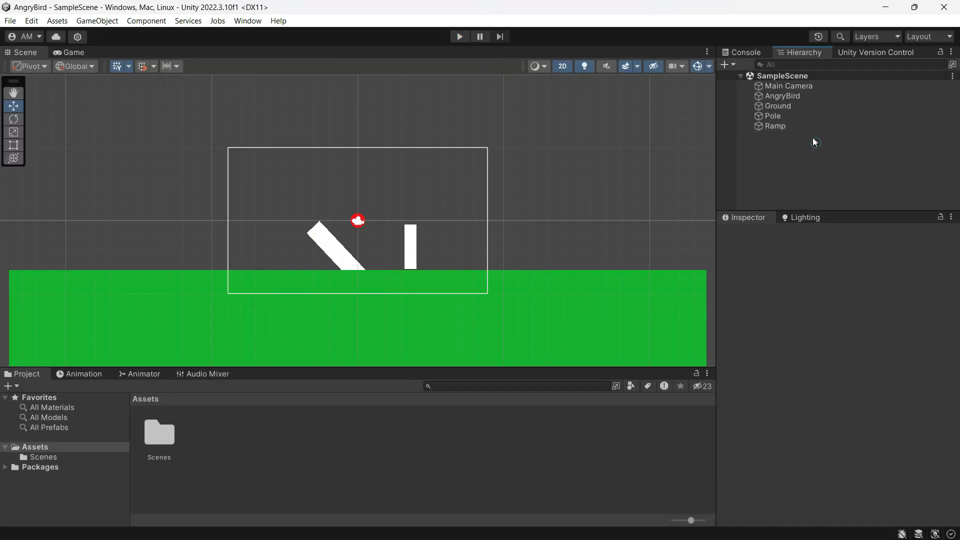
pyautogui.click(799, 124)
pyautogui.scroll(-5, 845, 420)
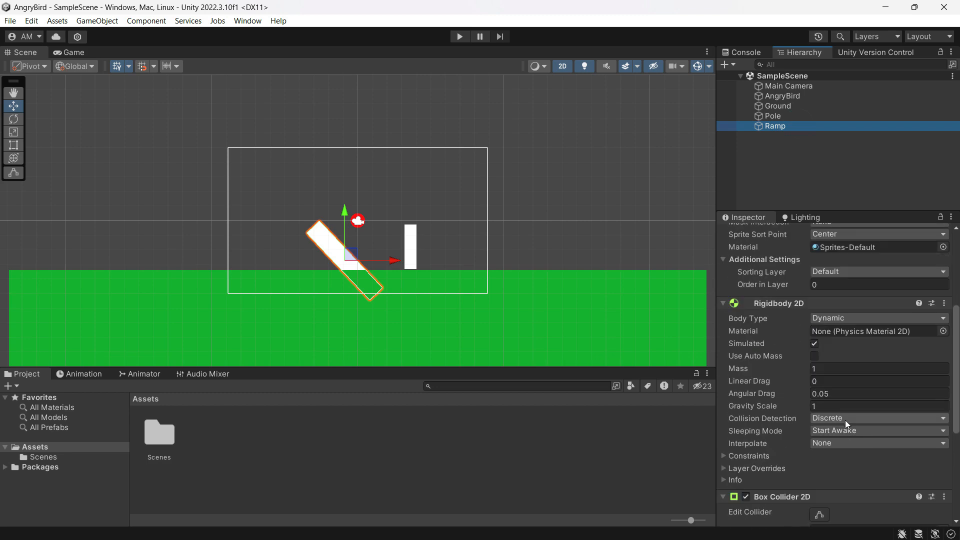
pyautogui.scroll(-3, 845, 420)
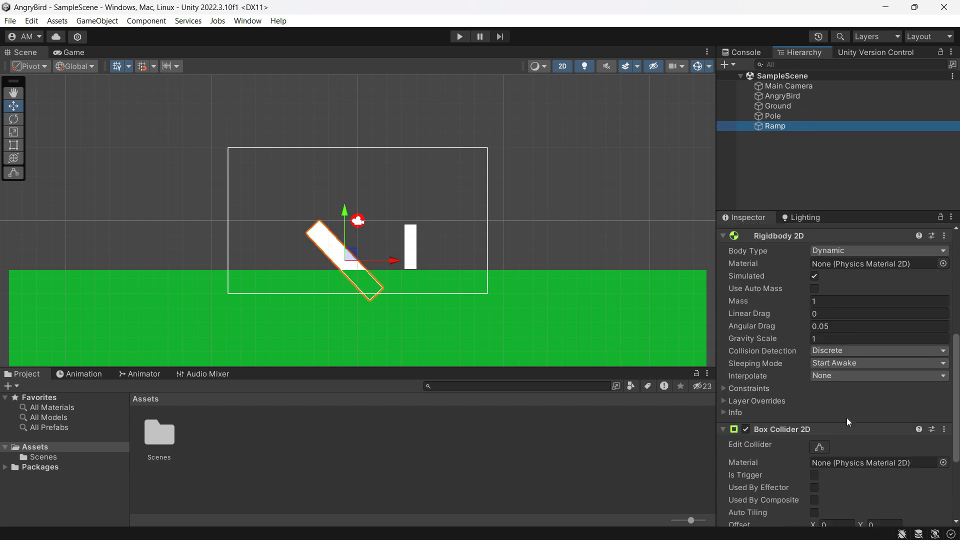
pyautogui.click(866, 253)
pyautogui.click(845, 296)
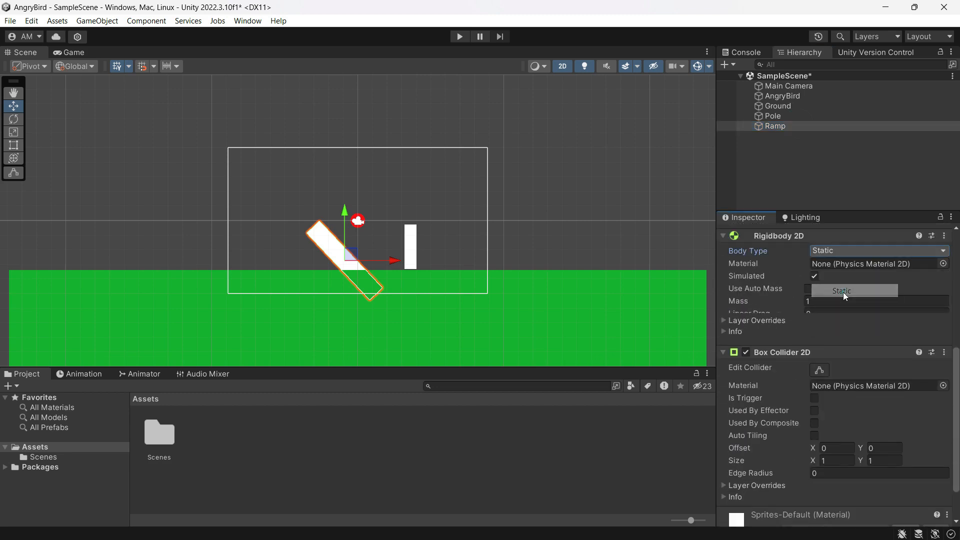
pyautogui.click(456, 38)
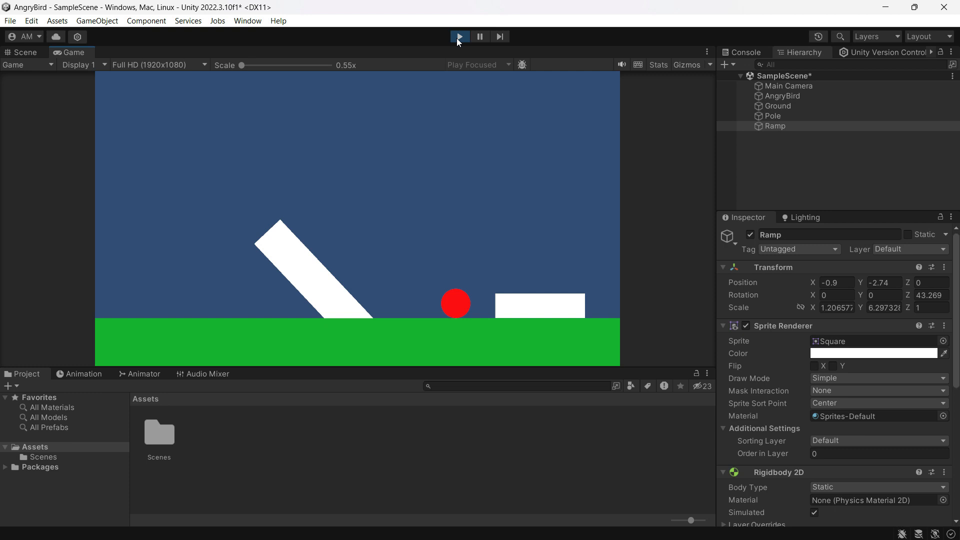
pyautogui.click(459, 37)
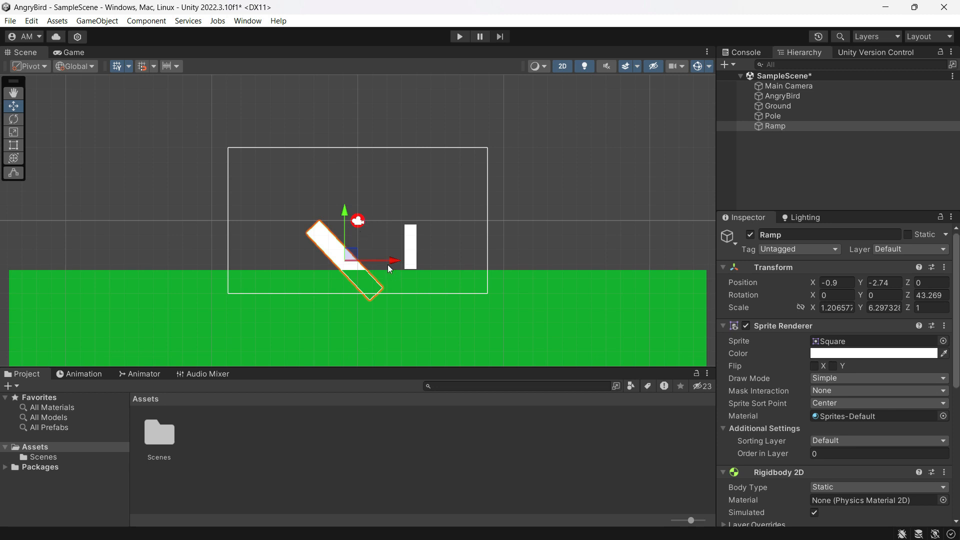
# - Move Ramp away from AngryBird to about X -6.38, then save and play the scene
pyautogui.moveTo(390, 260); pyautogui.dragTo(311, 262)
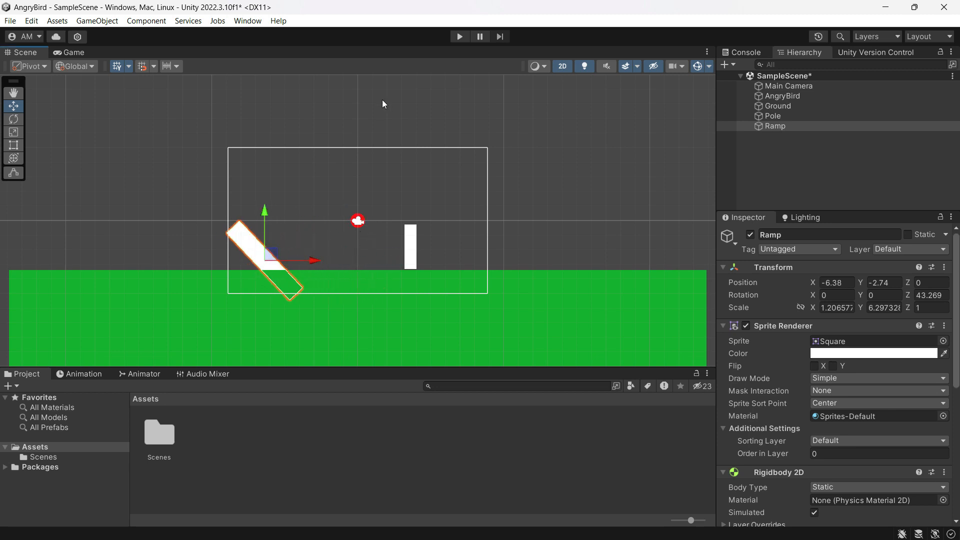
pyautogui.hotkey('ctrl', 's')
pyautogui.click(462, 37)
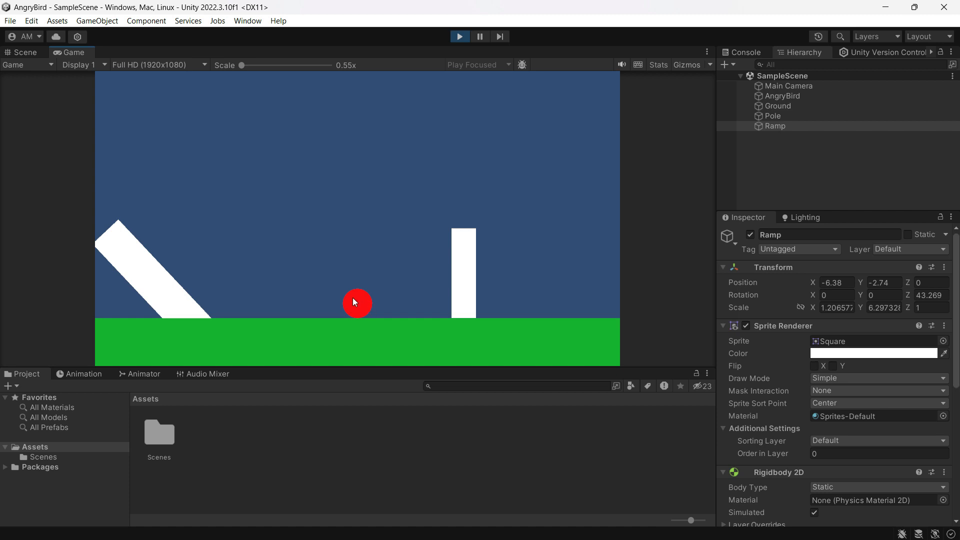
# - Create a folder named Physics Material in Assets
pyautogui.click(213, 438)
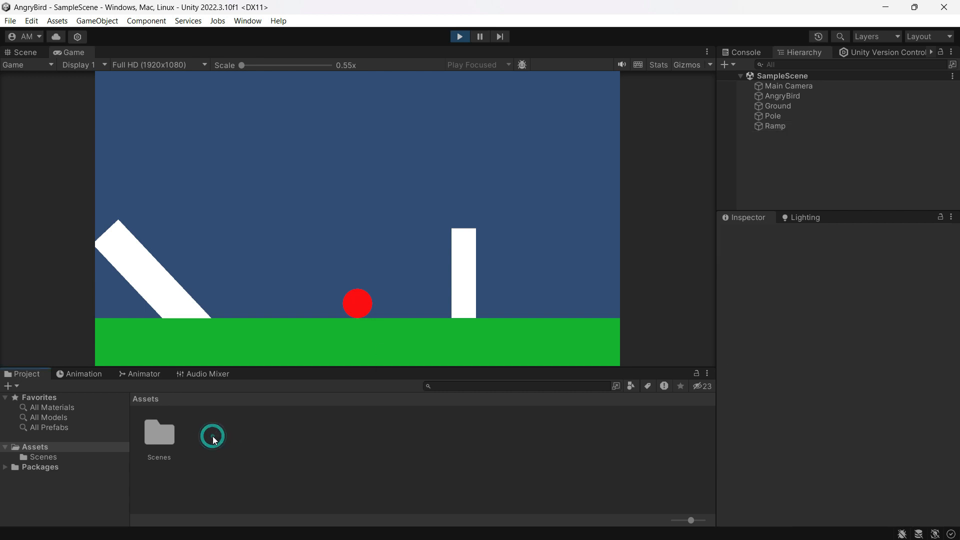
pyautogui.rightClick(214, 440)
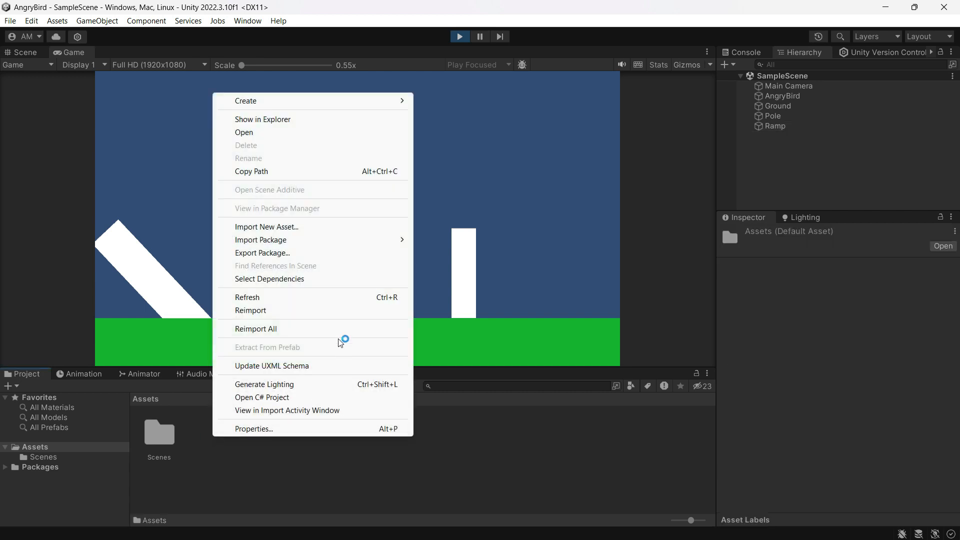
pyautogui.moveTo(279, 105)
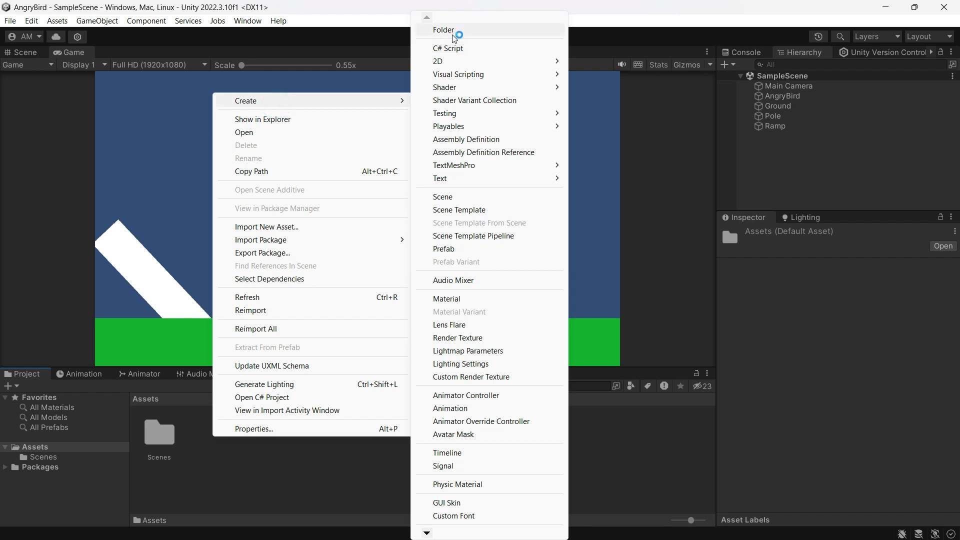
pyautogui.click(452, 31)
pyautogui.write('Phys')
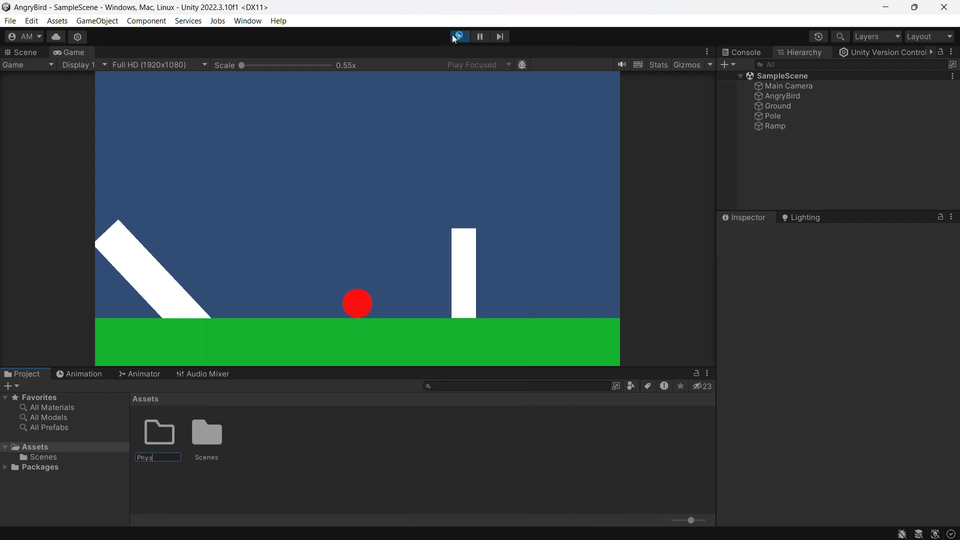
pyautogui.write('ics Material')
pyautogui.press('Return')
pyautogui.click(144, 393)
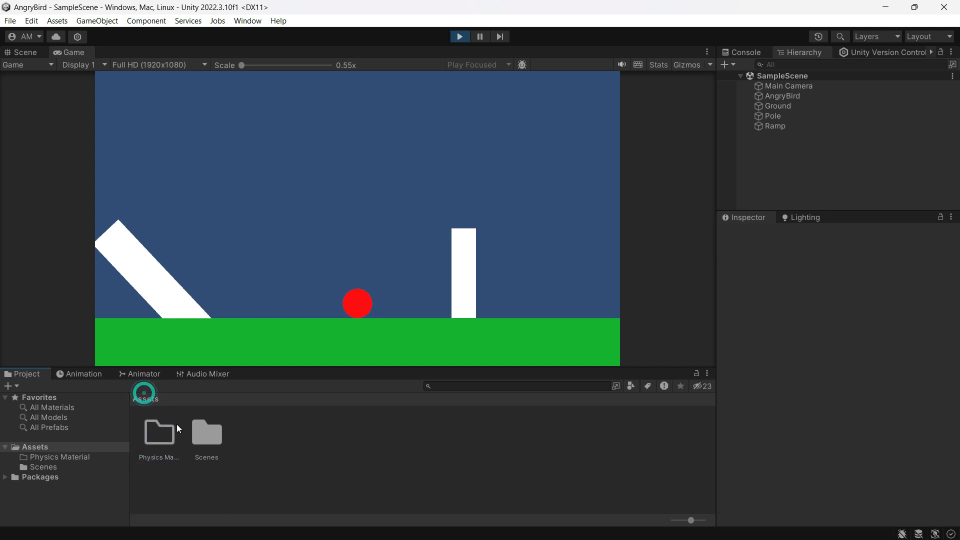
# - Create a Physics Material 2D named AngryBird inside the Physics Material folder
pyautogui.doubleClick(159, 433)
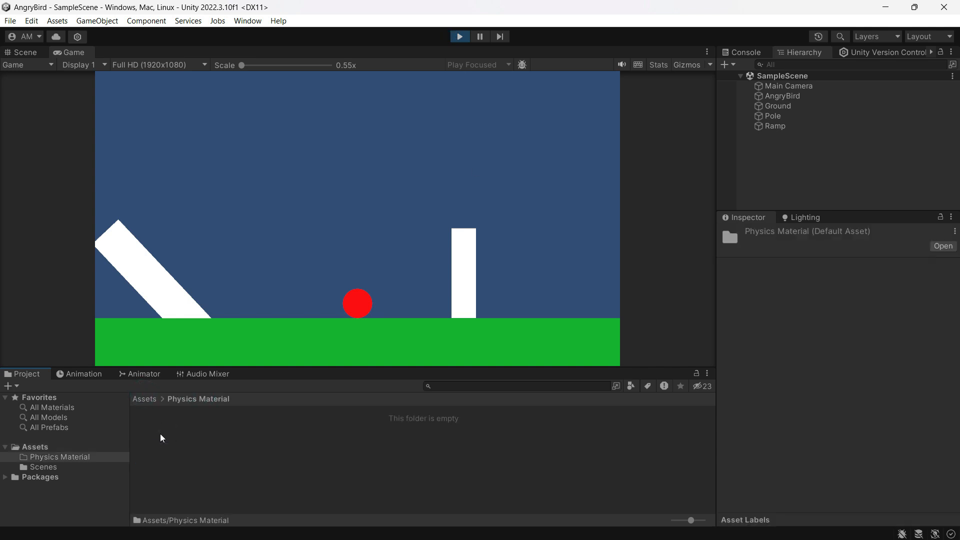
pyautogui.rightClick(228, 439)
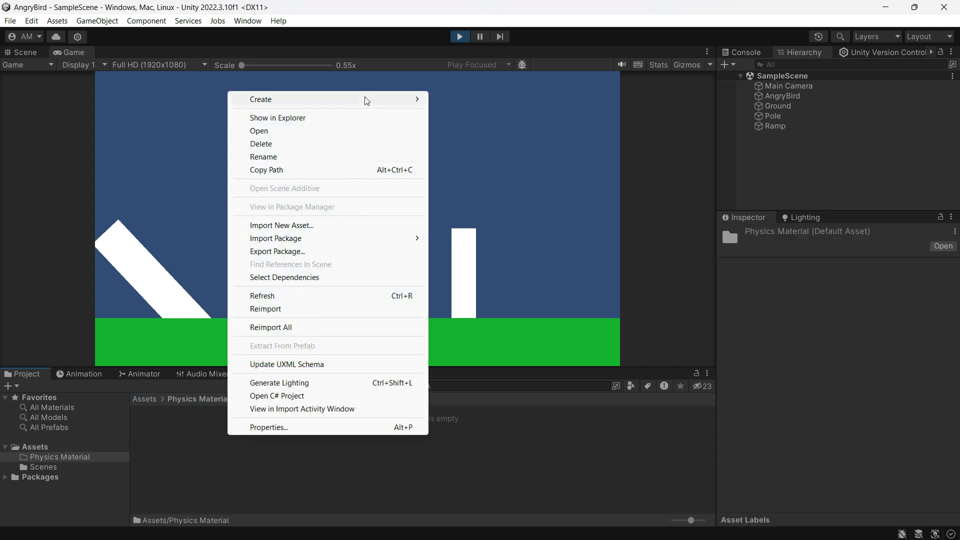
pyautogui.moveTo(364, 99)
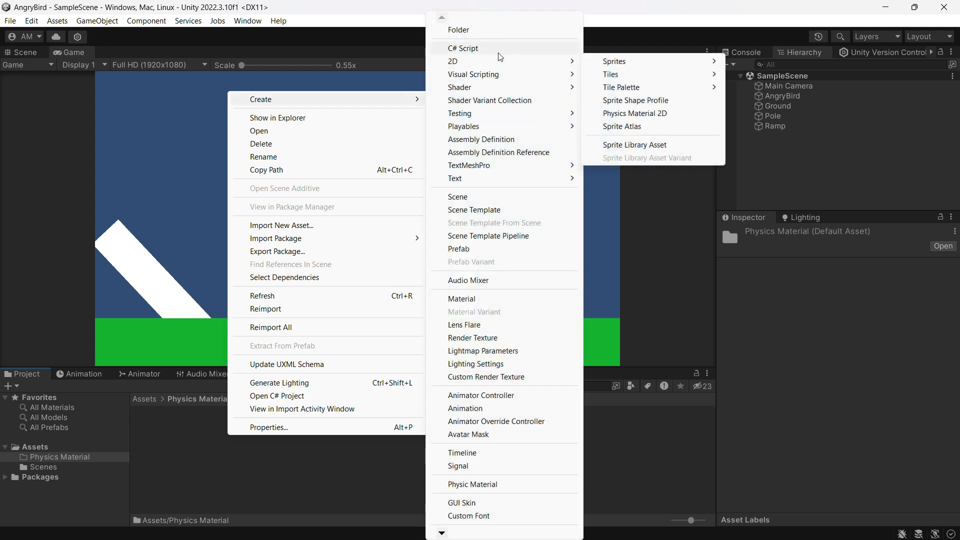
pyautogui.moveTo(499, 60)
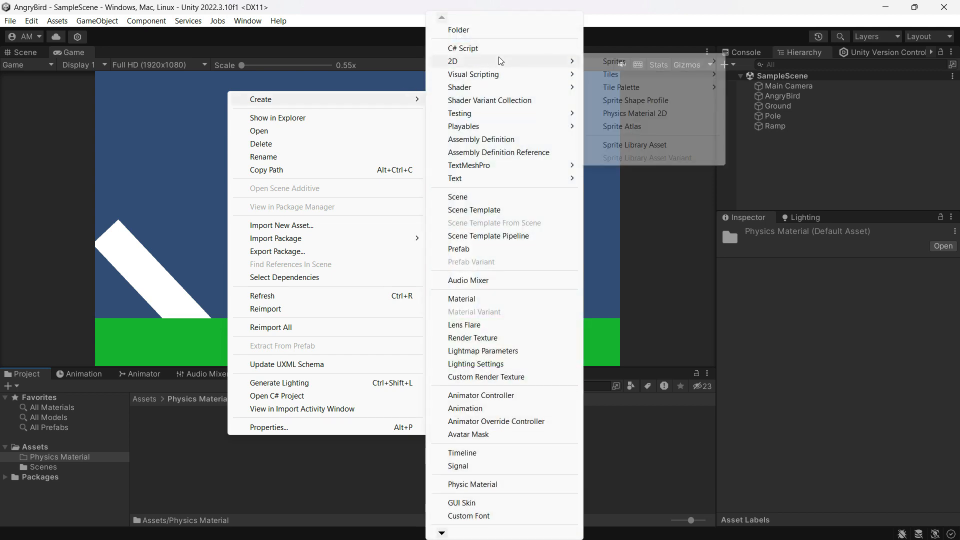
pyautogui.click(644, 117)
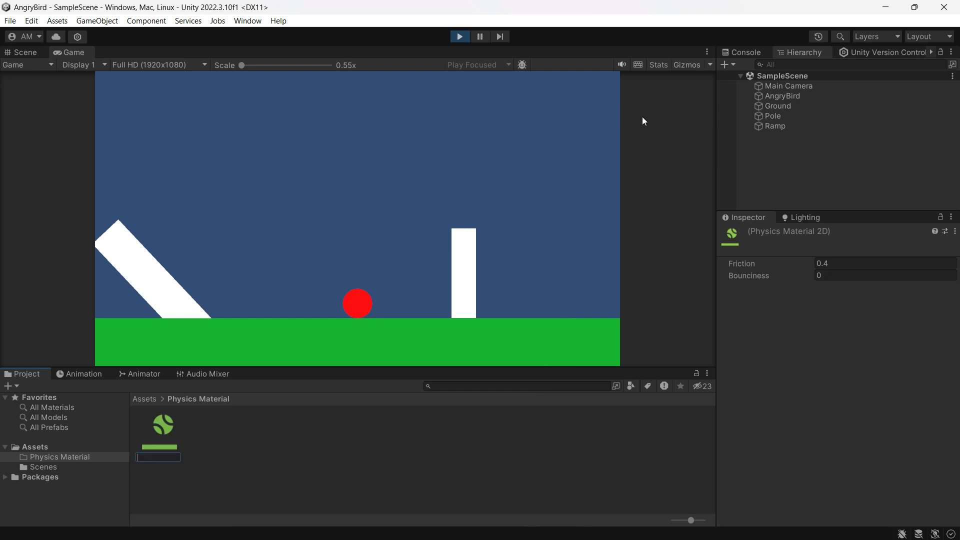
pyautogui.write('AngryBird')
pyautogui.press('Return')
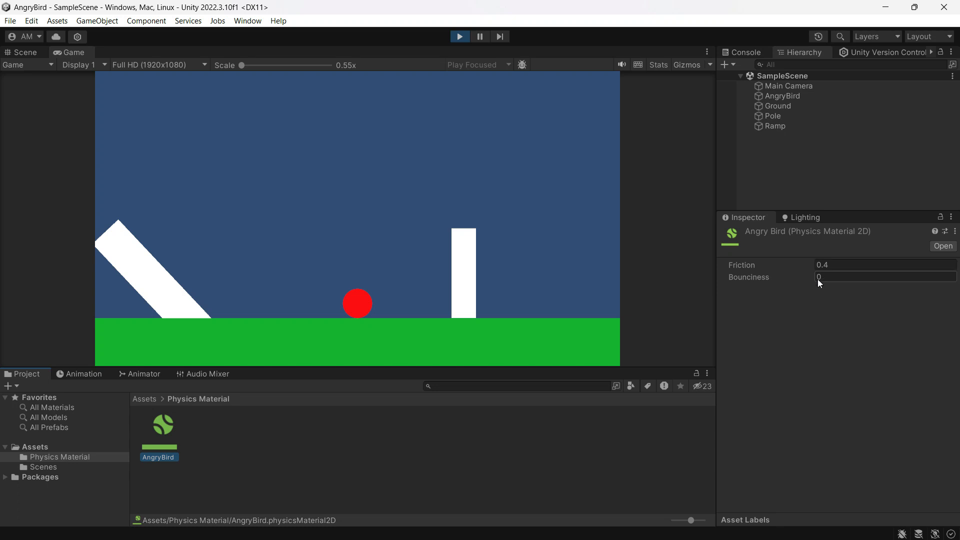
# - Set the AngryBird physics material's bounciness to 0.5 and exit play mode
pyautogui.click(833, 277)
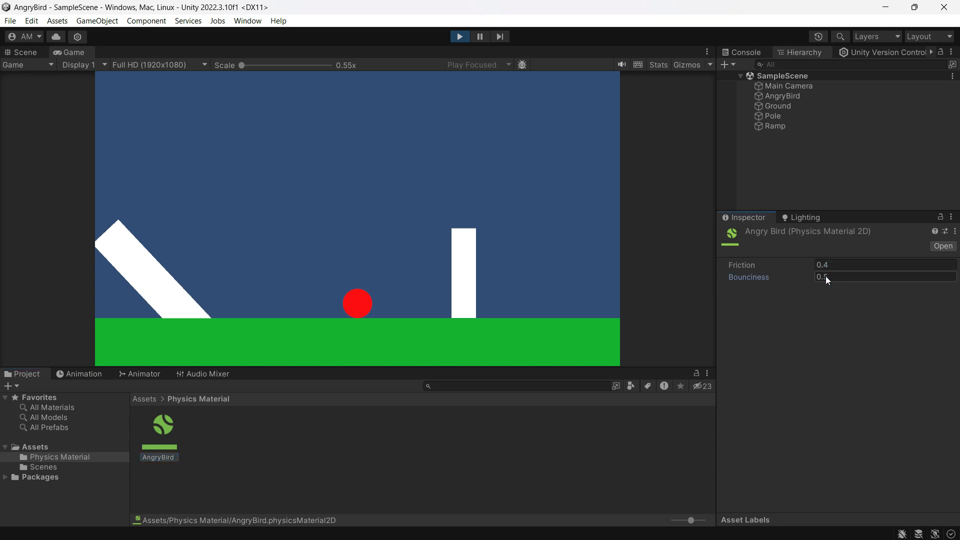
pyautogui.hotkey('ctrl', 's')
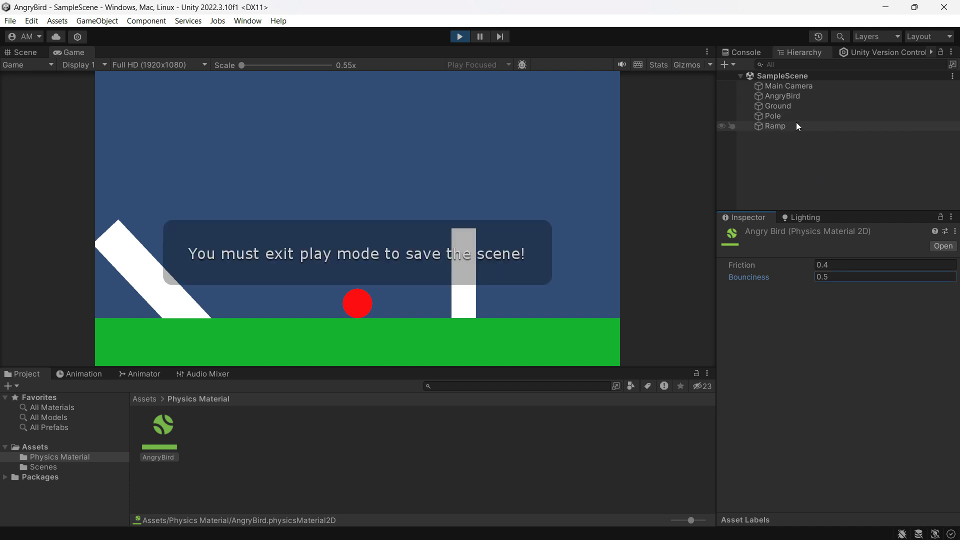
pyautogui.click(462, 37)
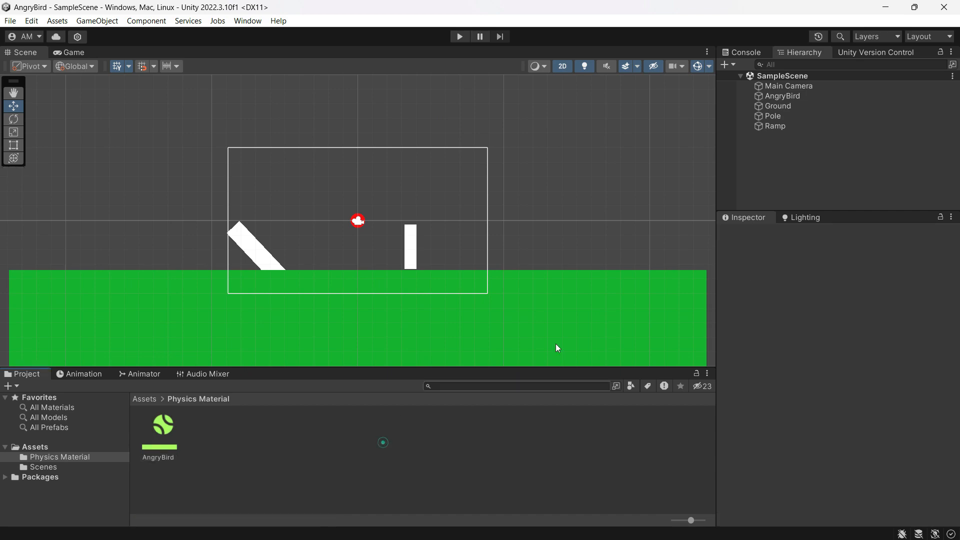
# - Assign the AngryBird physics material to AngryBird's Circle Collider 2D, and save and play the scene to test the bounce
pyautogui.click(795, 97)
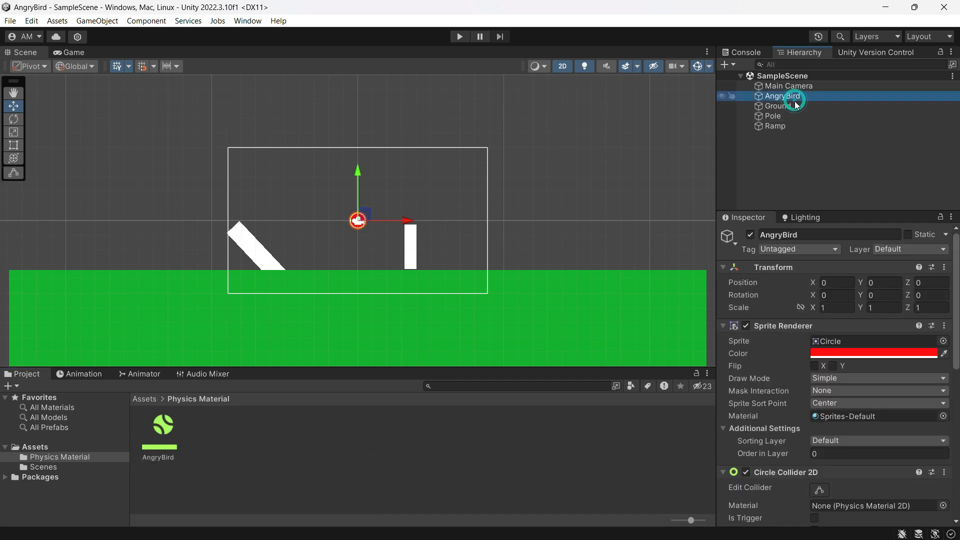
pyautogui.scroll(-6, 800, 470)
pyautogui.scroll(-5, 799, 472)
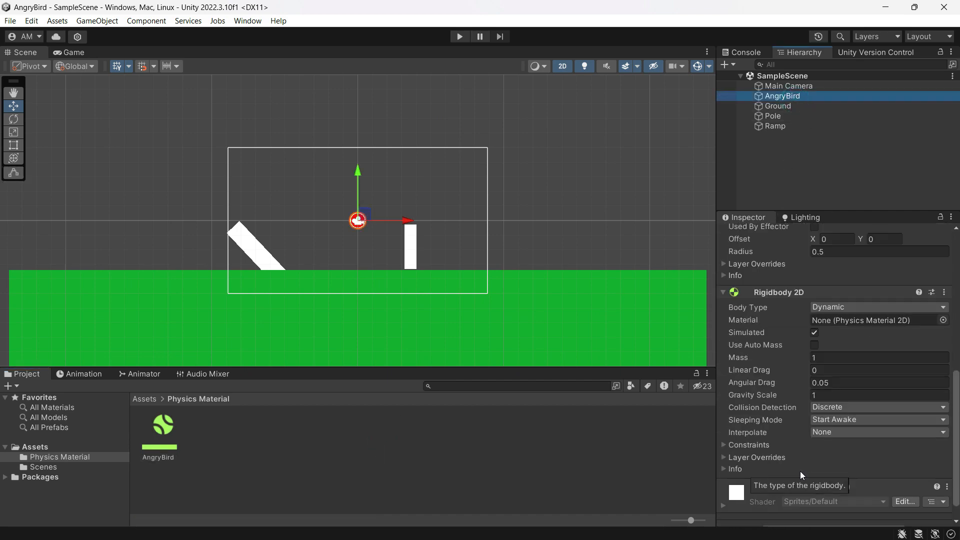
pyautogui.scroll(6, 800, 471)
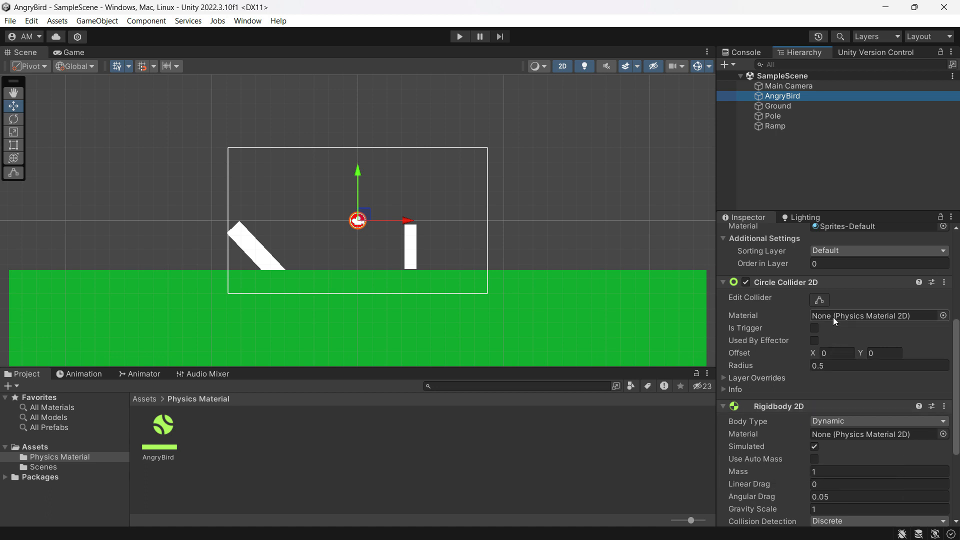
pyautogui.moveTo(165, 429); pyautogui.dragTo(830, 316)
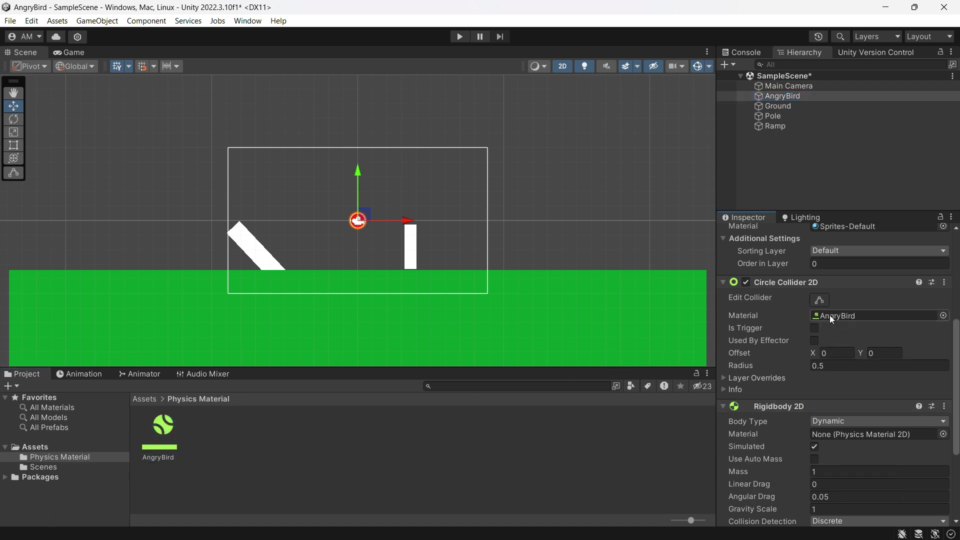
pyautogui.hotkey('ctrl', 's')
pyautogui.click(457, 39)
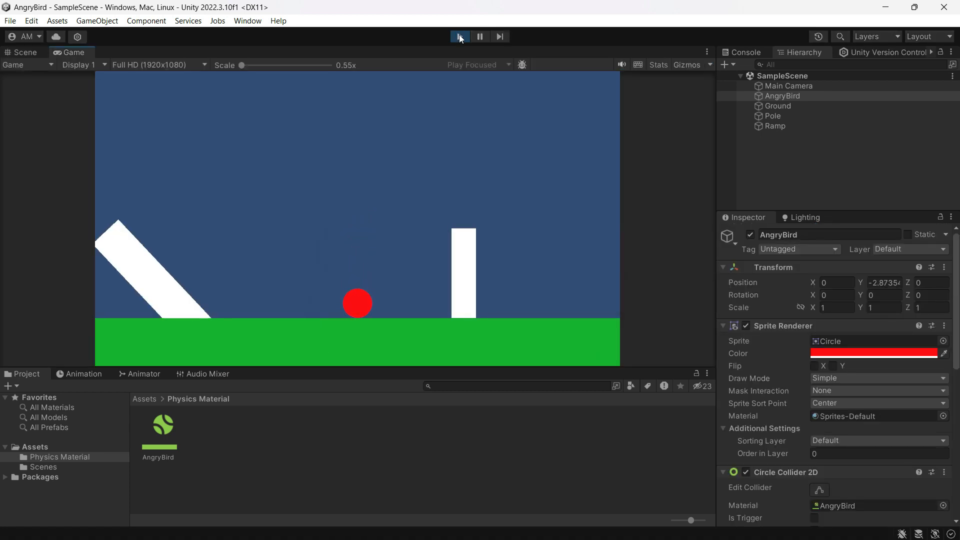
# - Open the AngryBird physics material's friction and bounciness settings
pyautogui.click(170, 424)
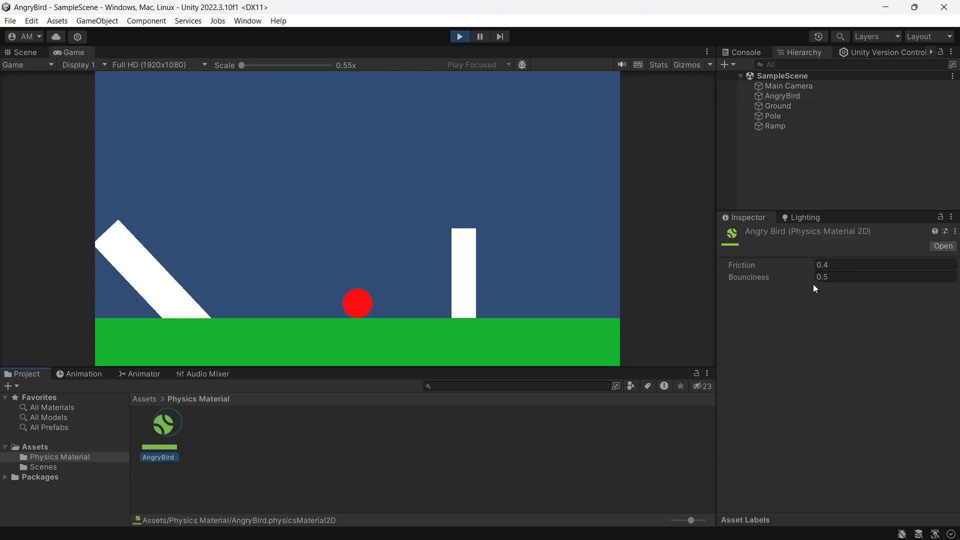